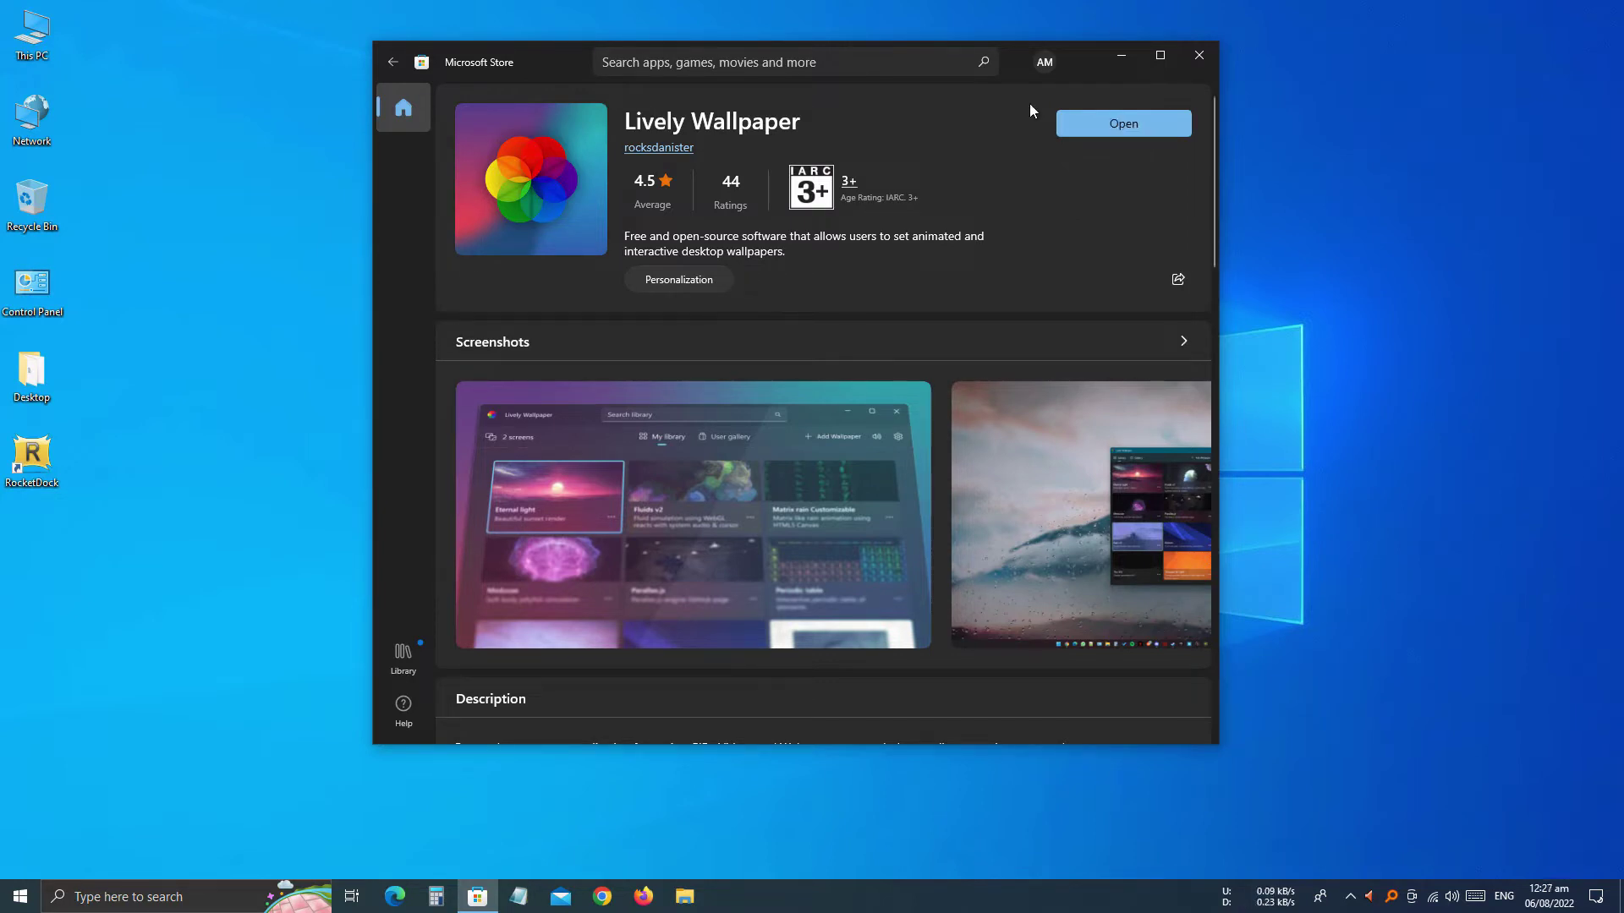
Launch Lively Wallpaper from its Store page, leaving the Store window minimized and the wallpaper library centred on the desktop.
left_click_drag(1086, 73, 1030, 69)
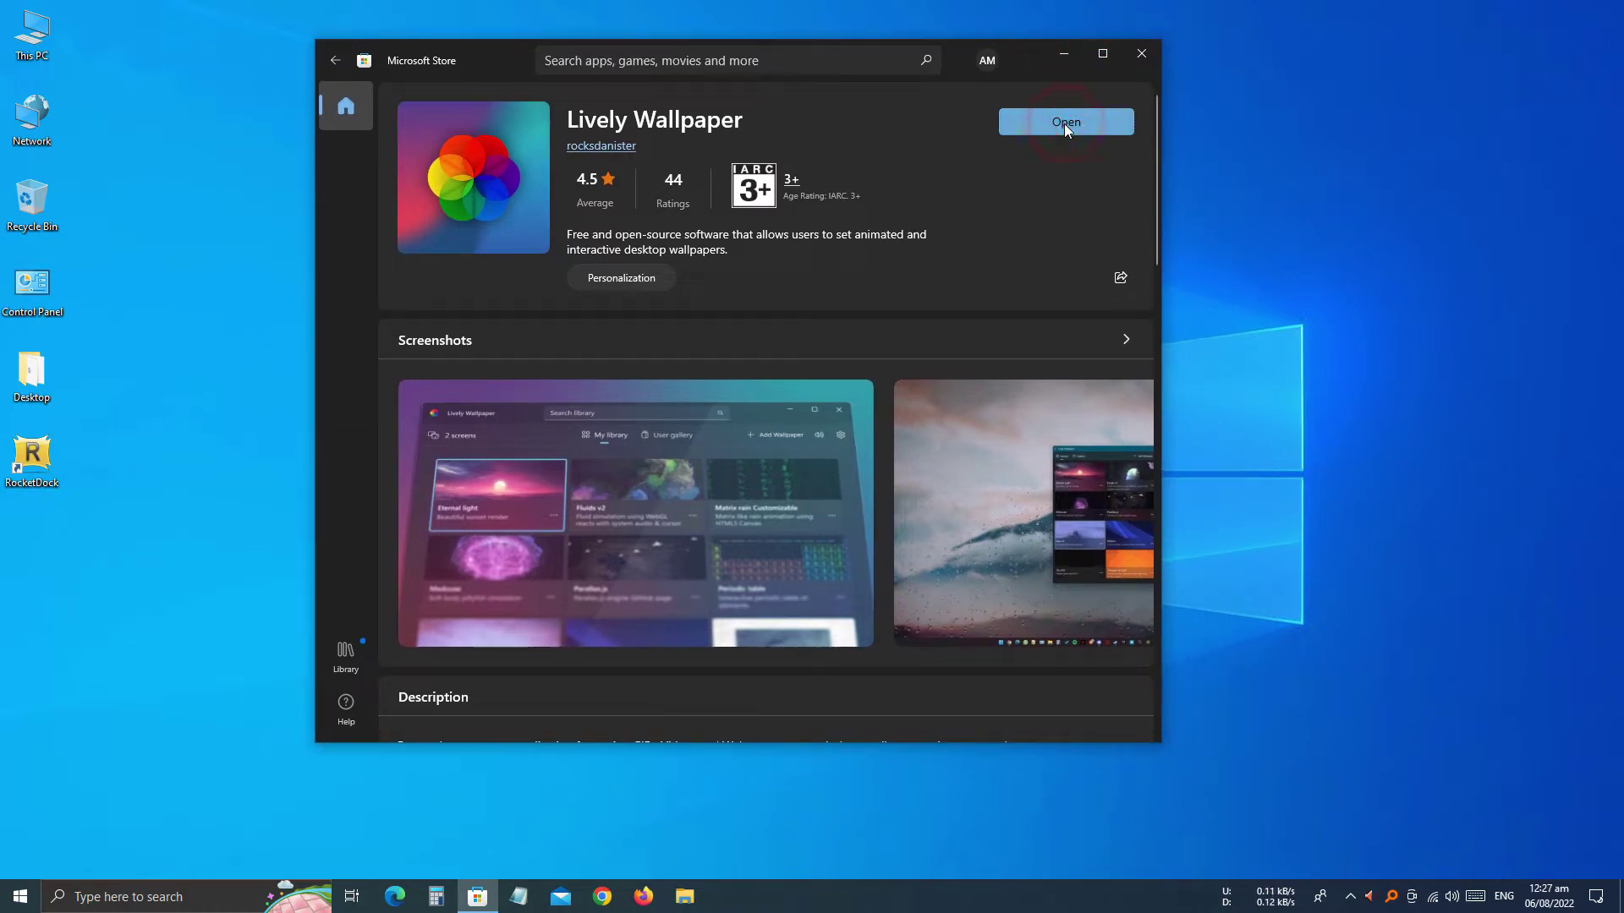
left_click(1065, 56)
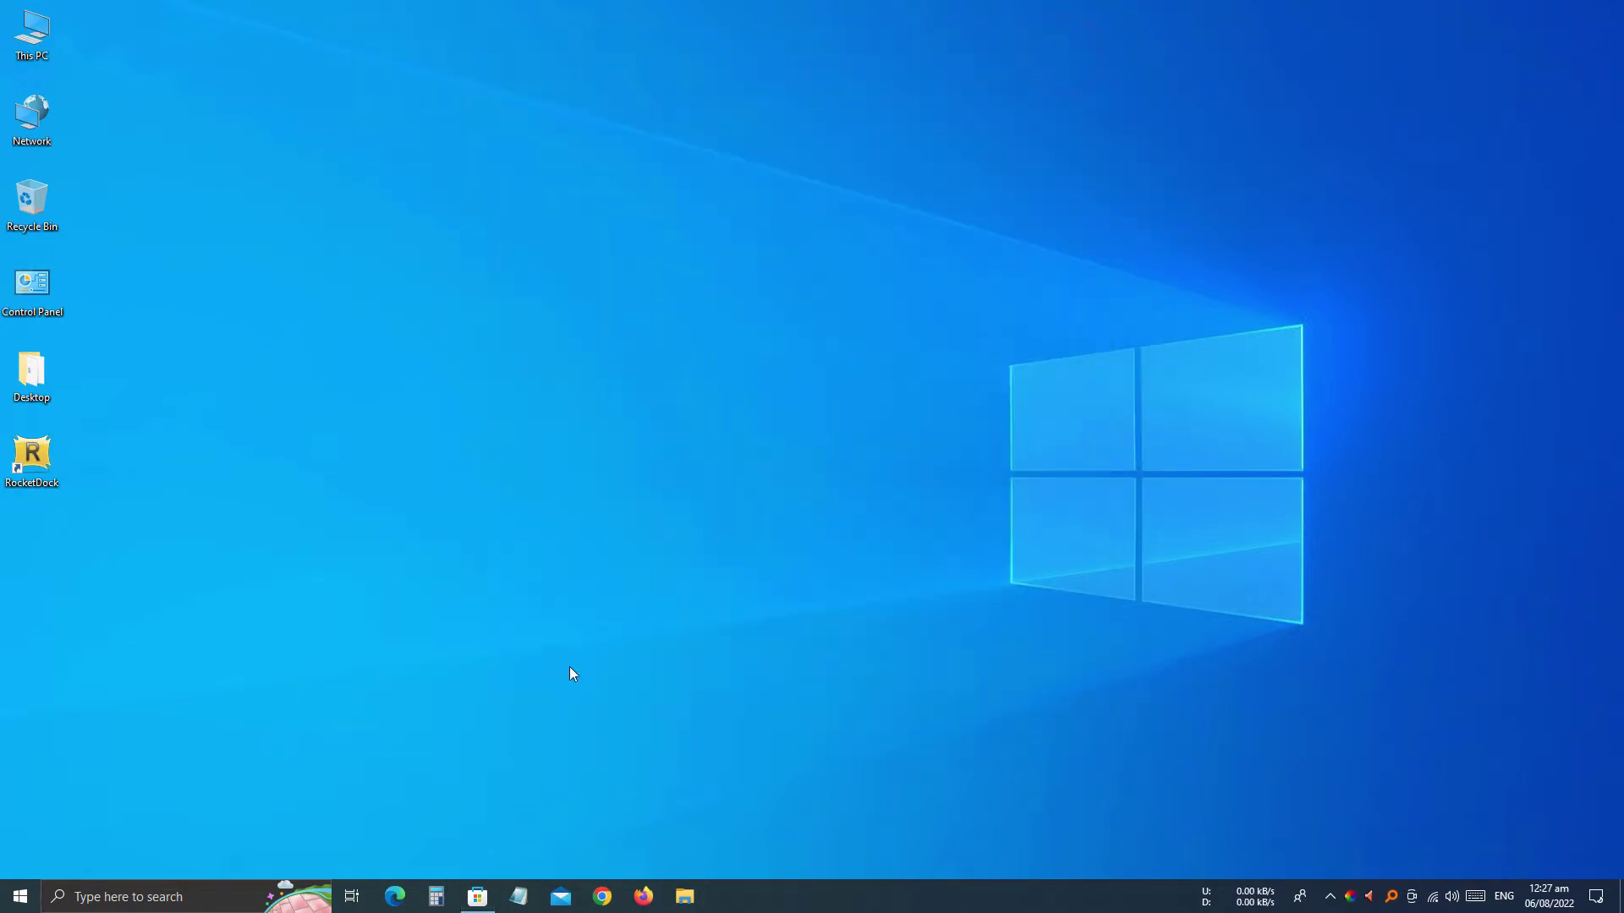
left_click(479, 898)
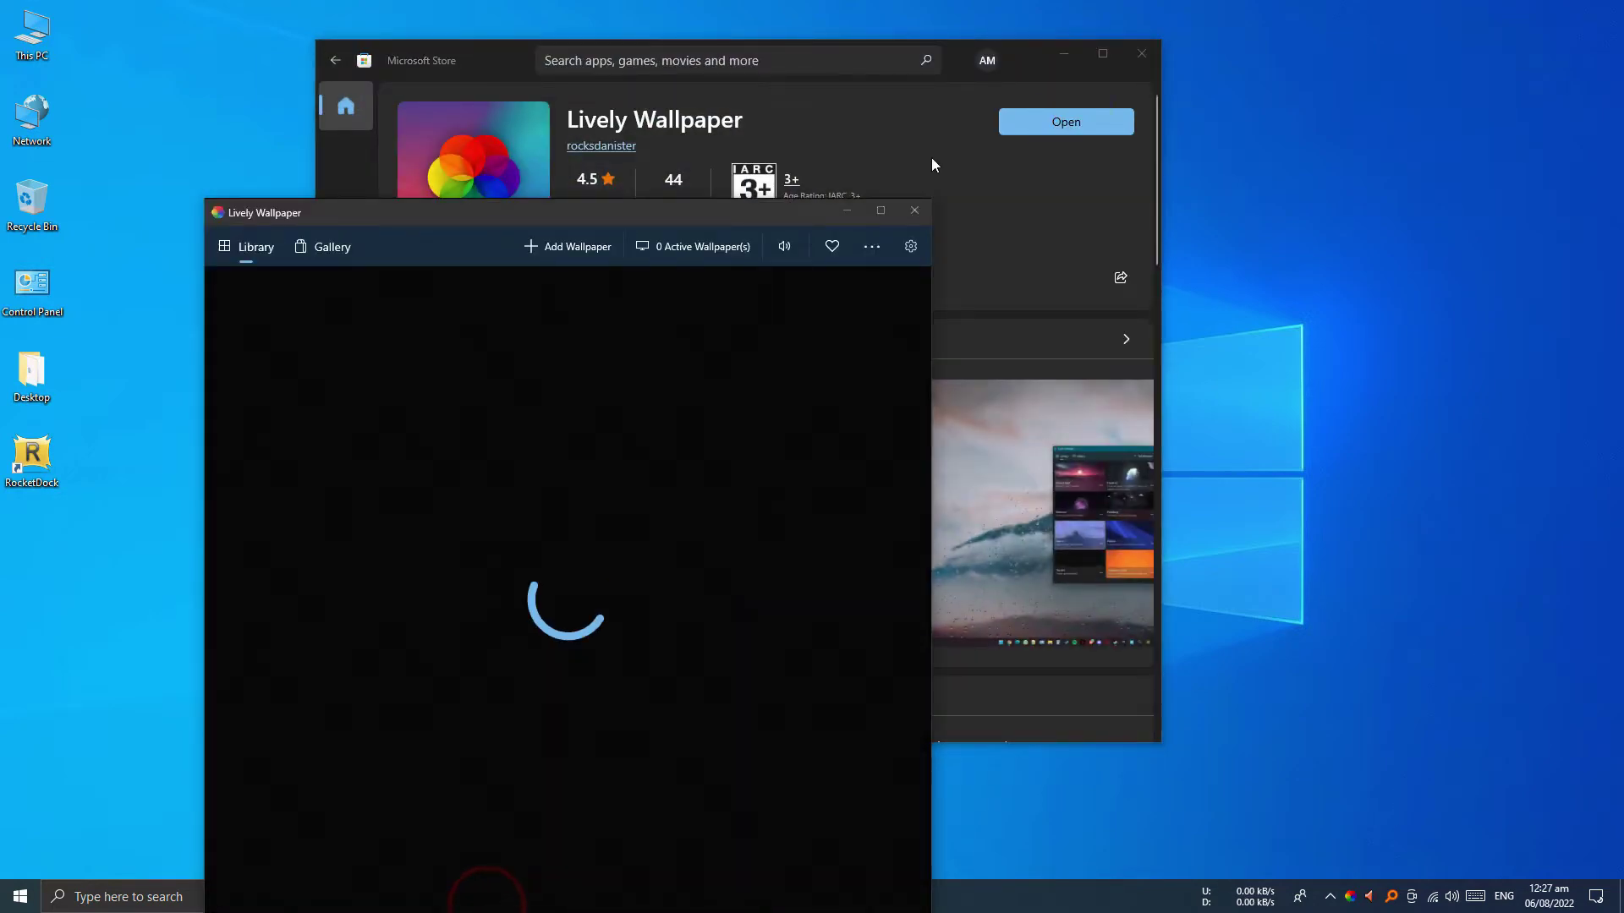
left_click(1064, 54)
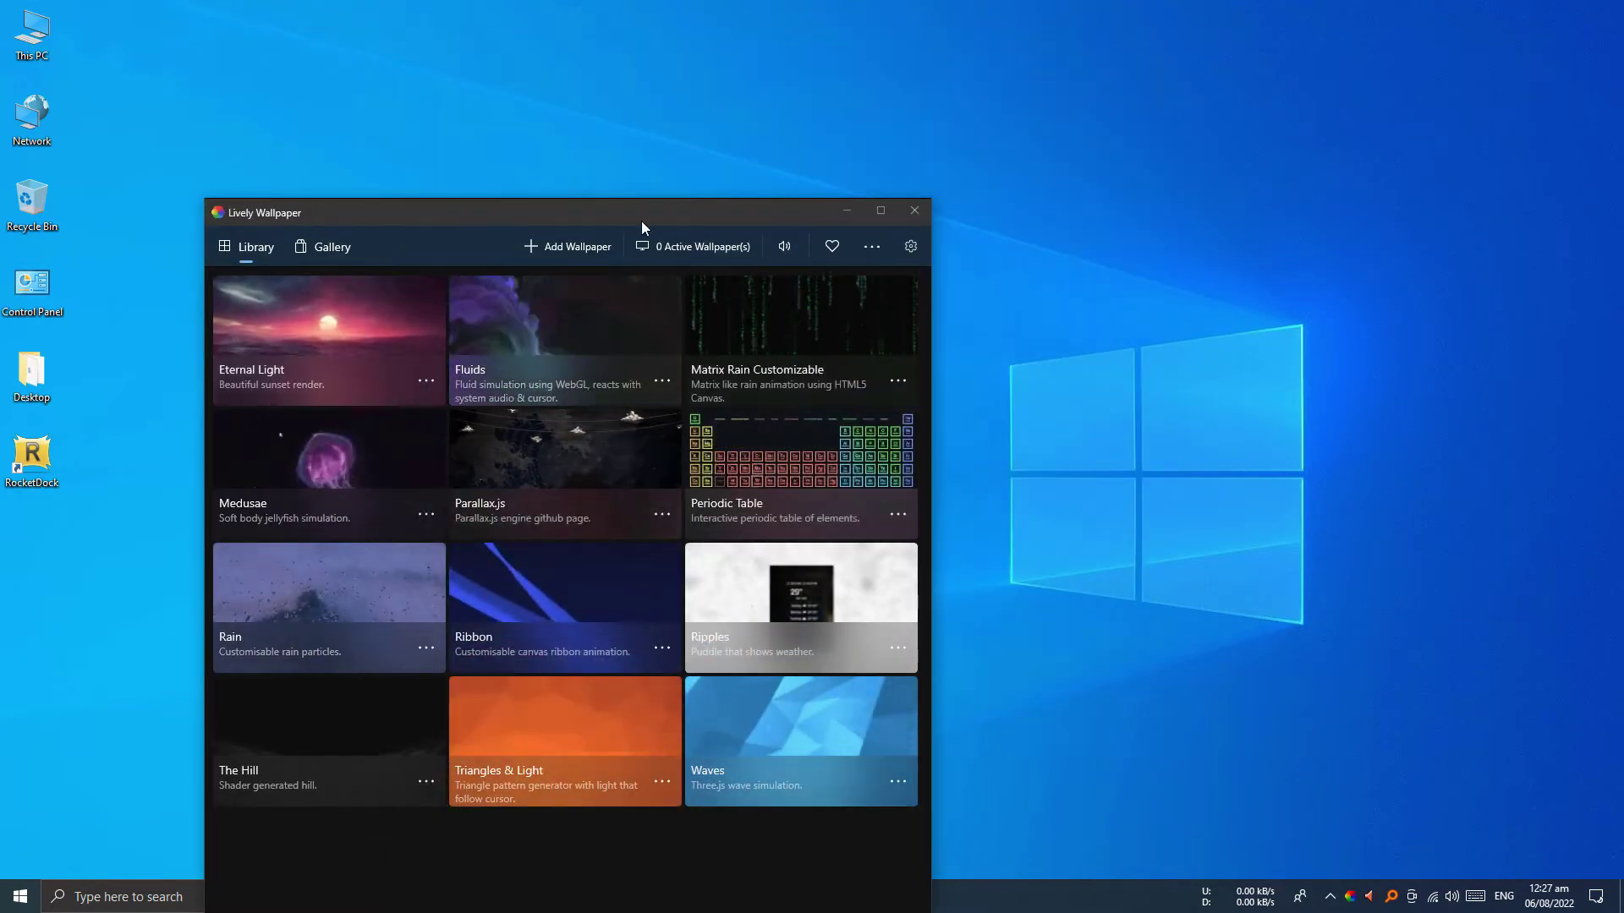
left_click_drag(641, 221, 845, 81)
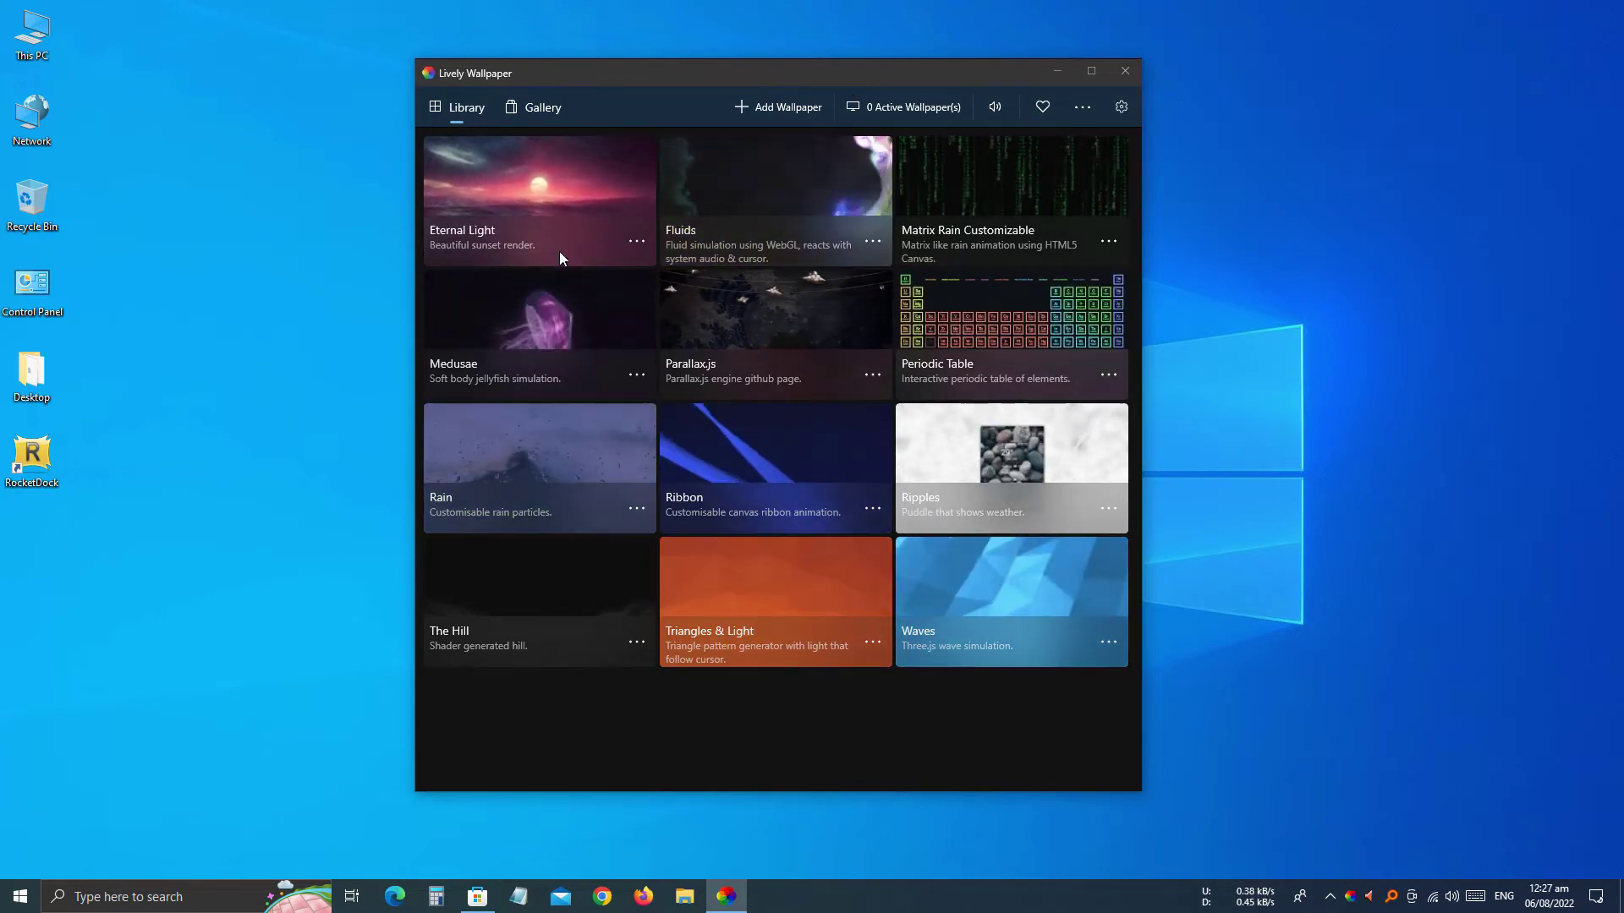
Apply the Eternal Light wallpaper and check how it looks on the desktop.
left_click(584, 194)
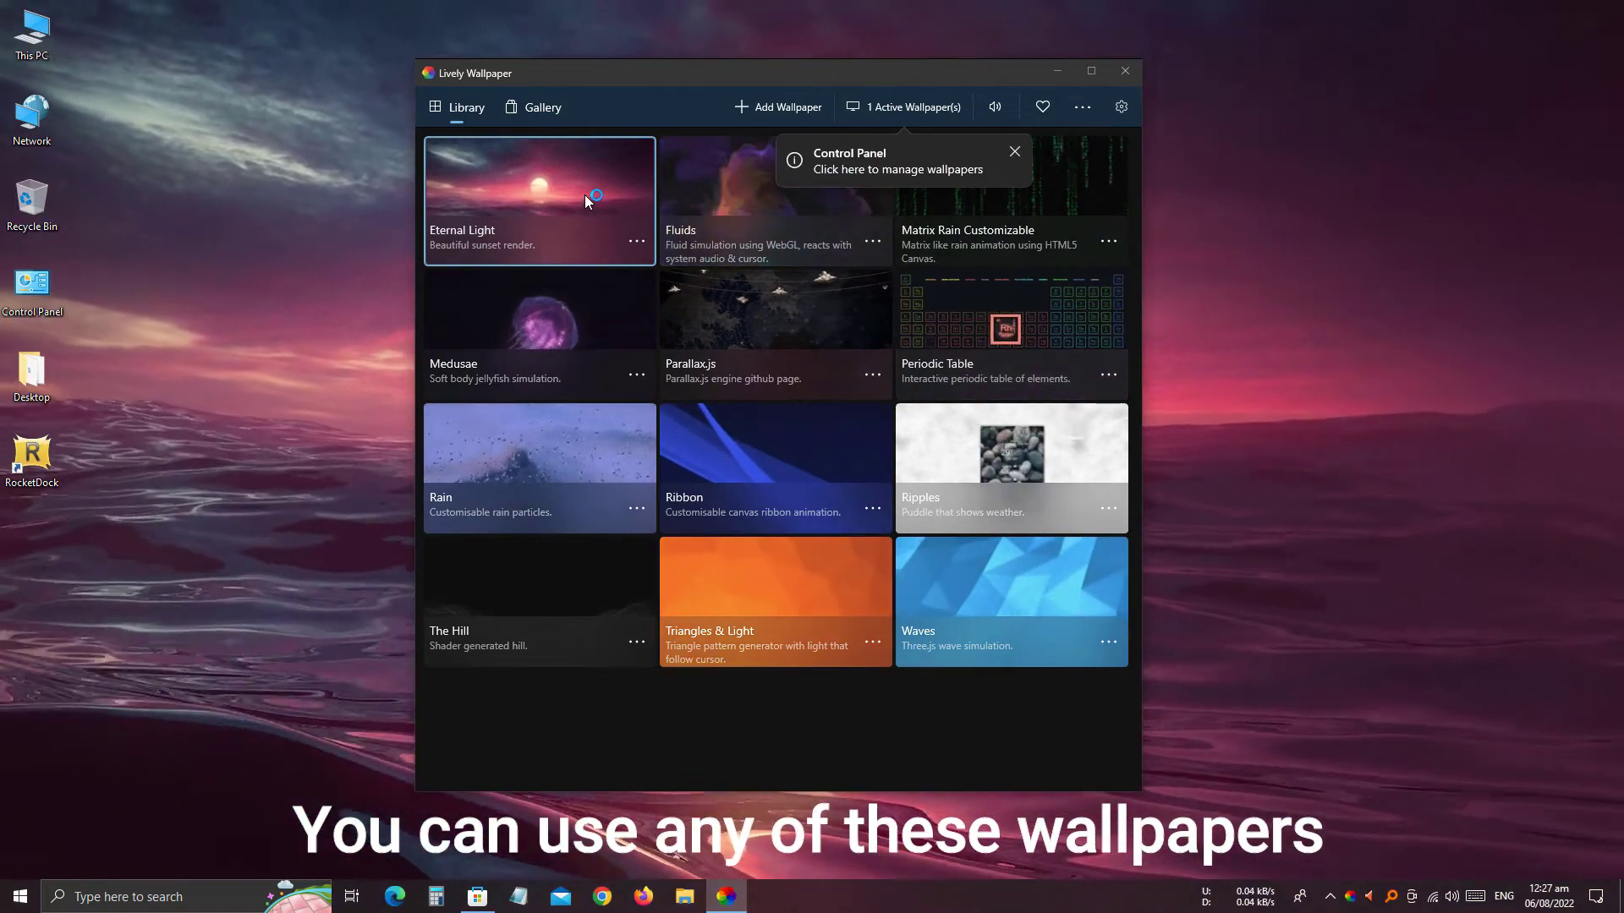
left_click(732, 887)
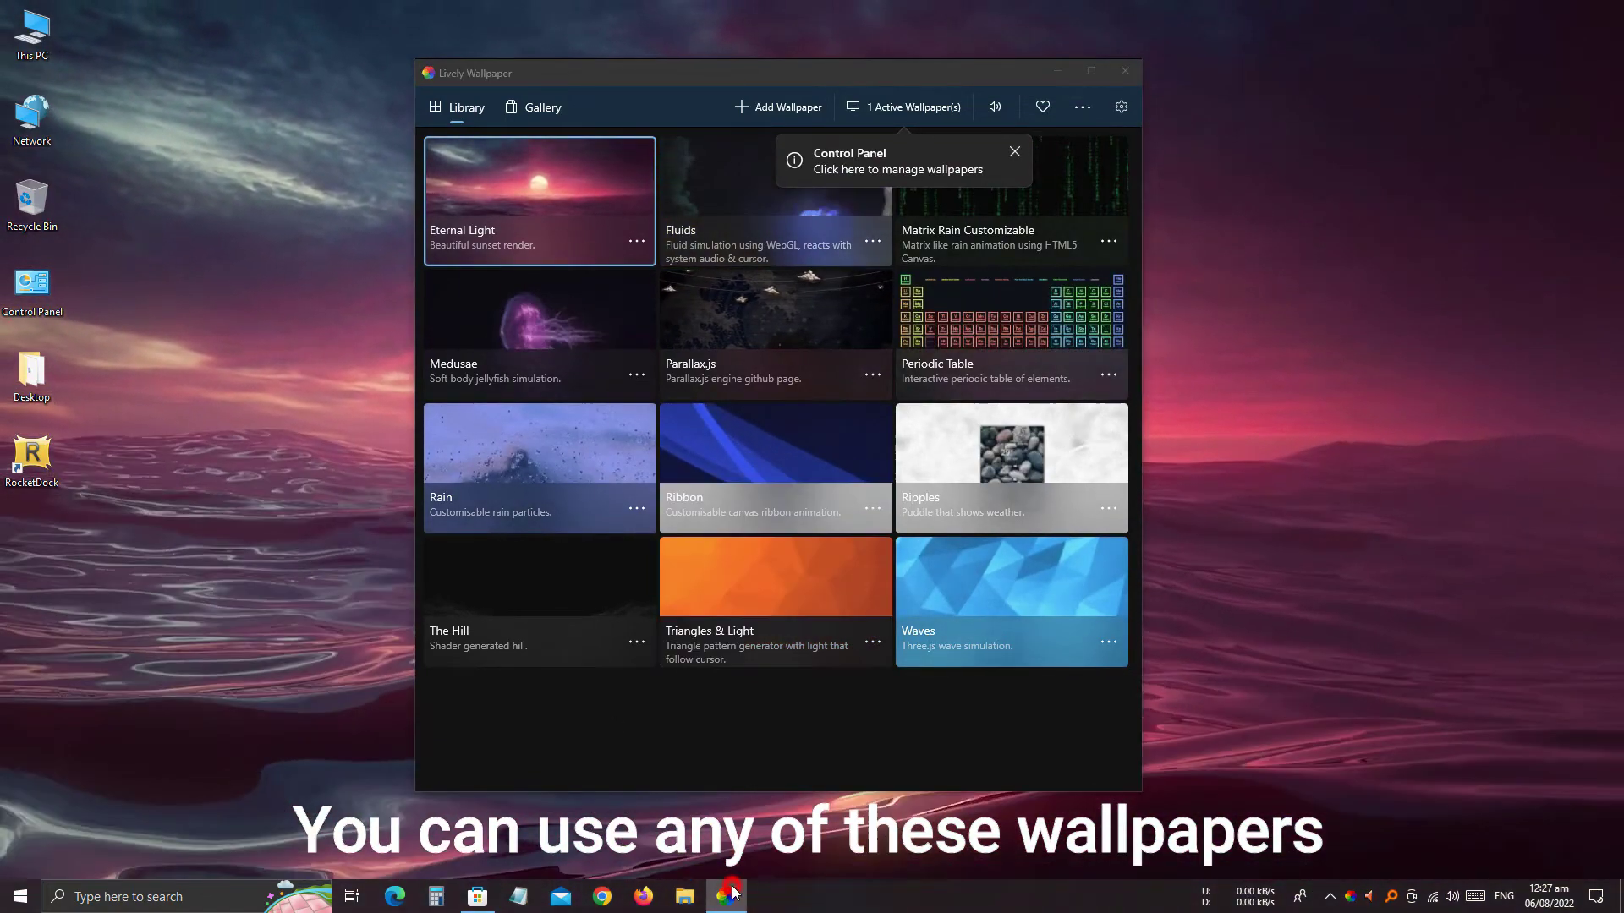
left_click(732, 893)
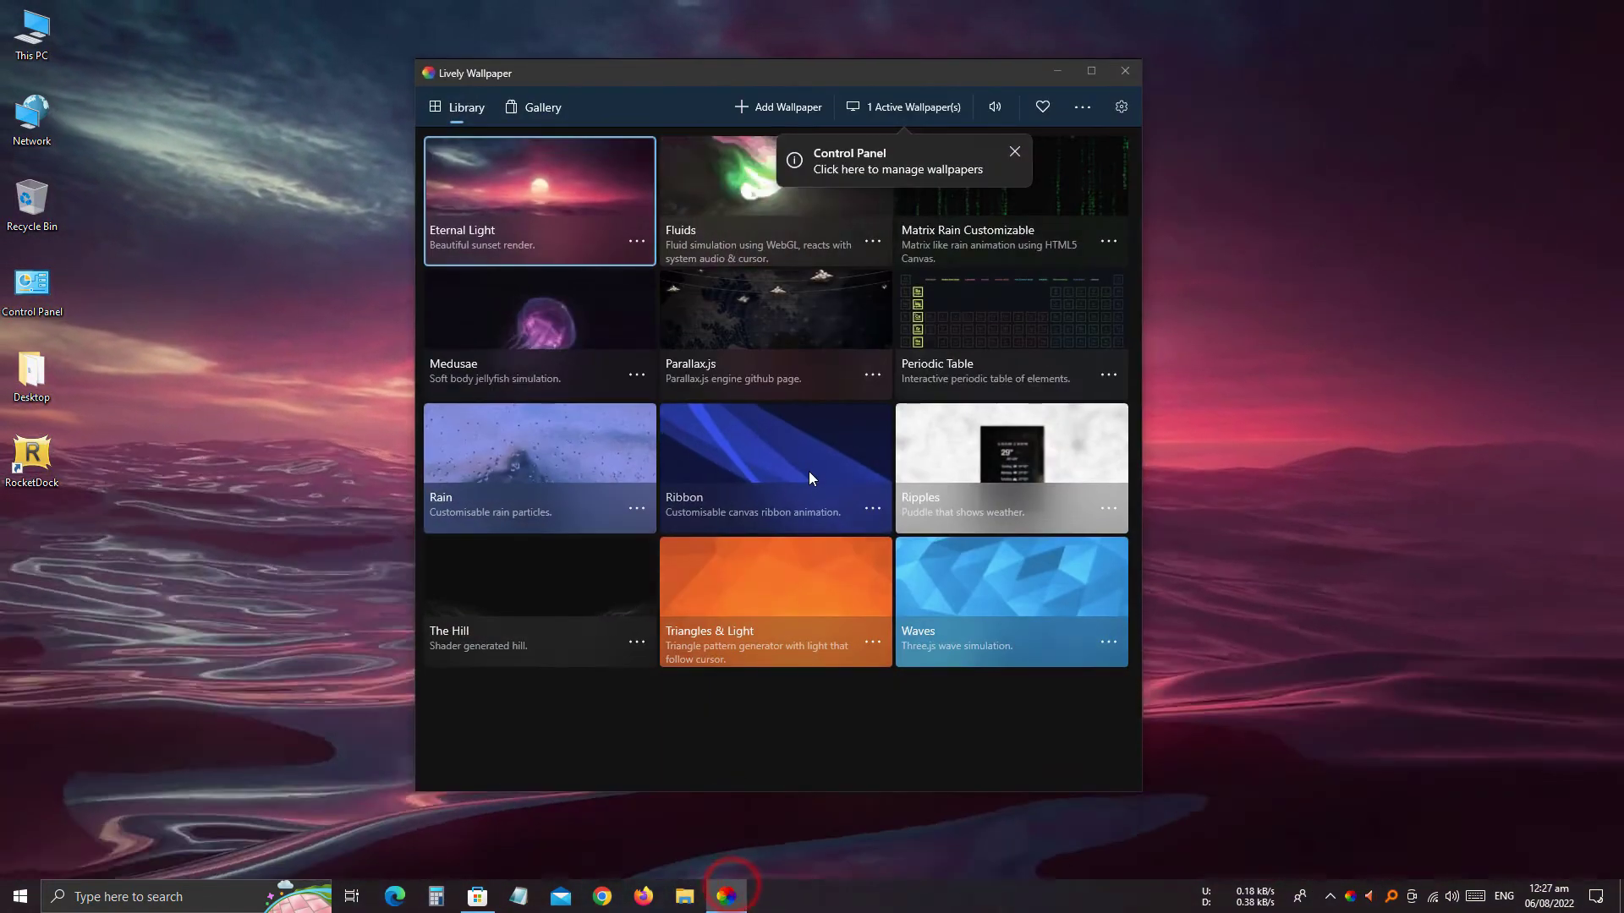
Apply the Ribbon wallpaper and minimize the wallpaper library to view it on the full desktop.
left_click(789, 444)
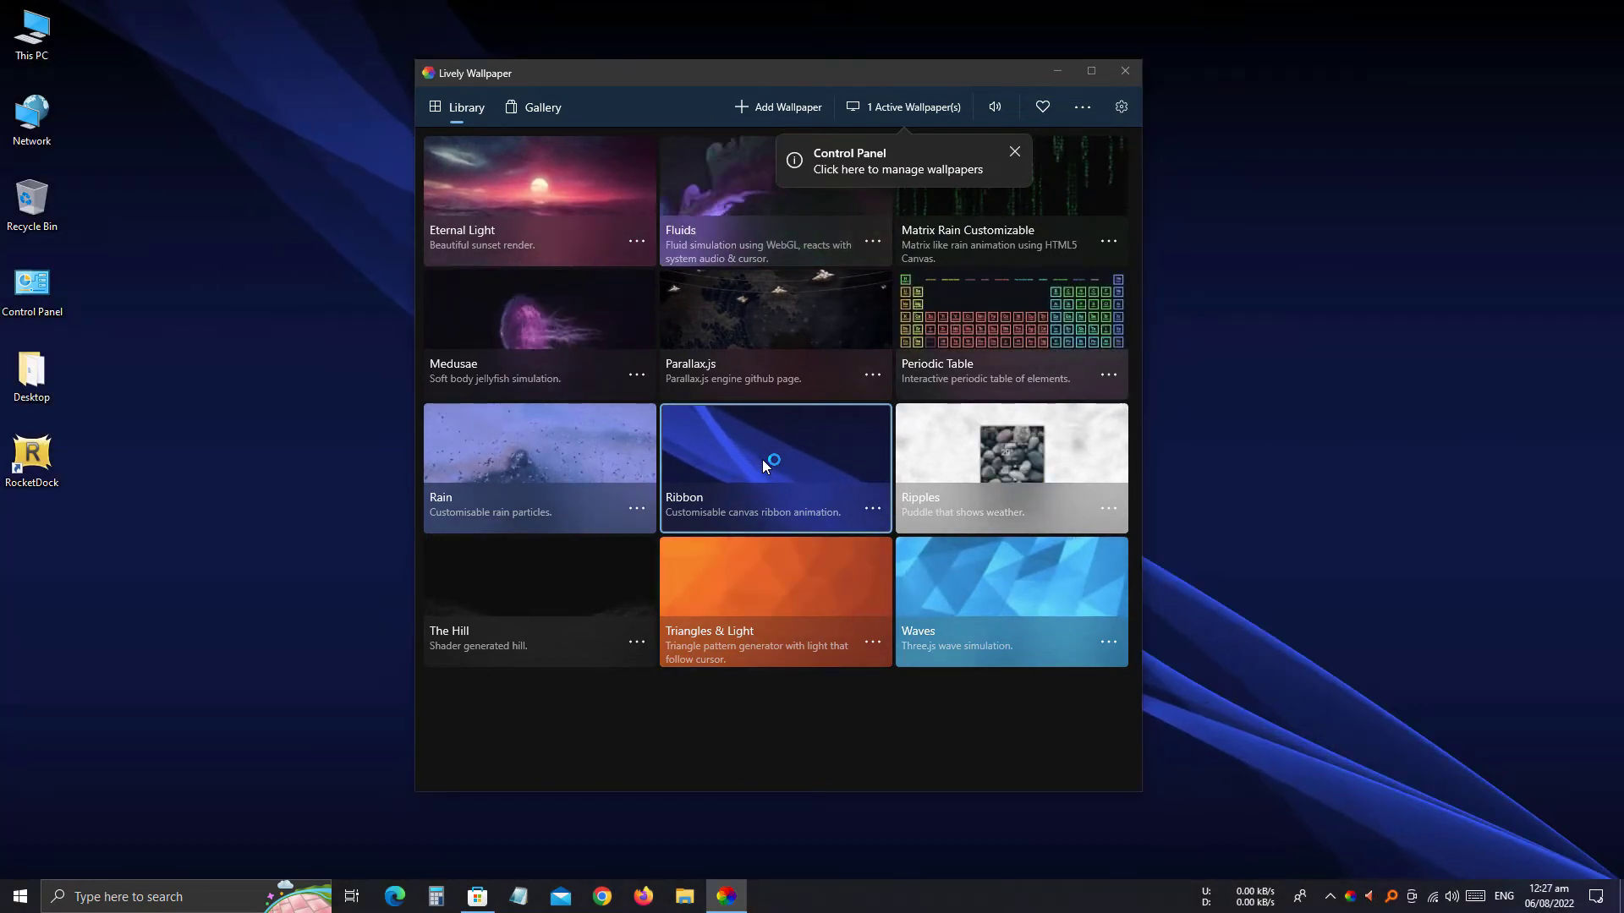
left_click(1050, 68)
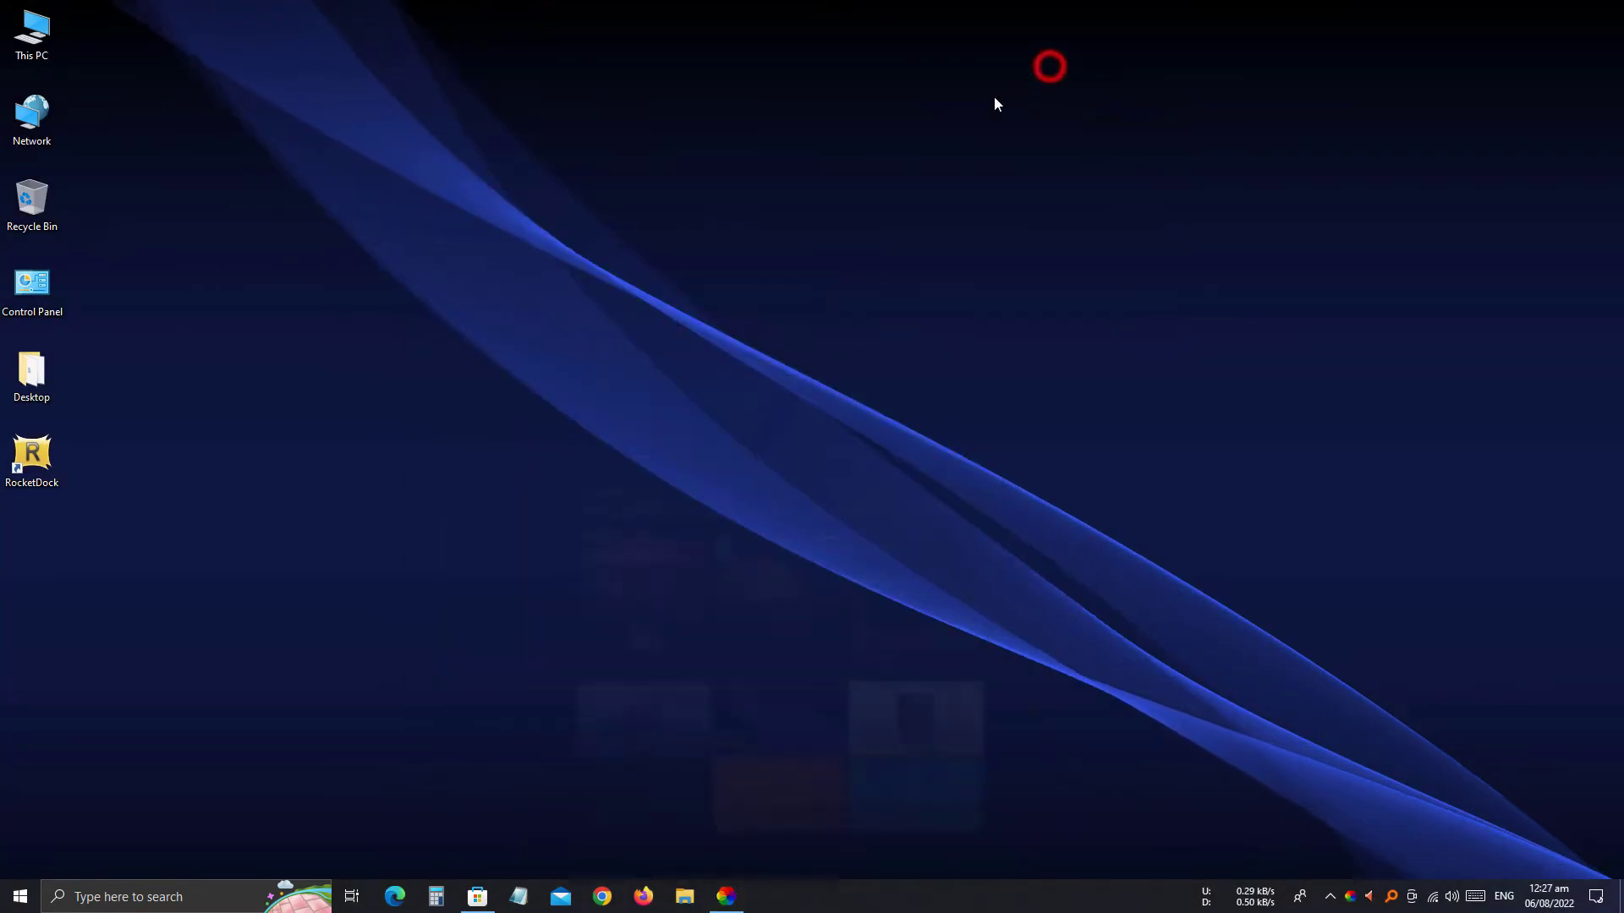
left_click(729, 905)
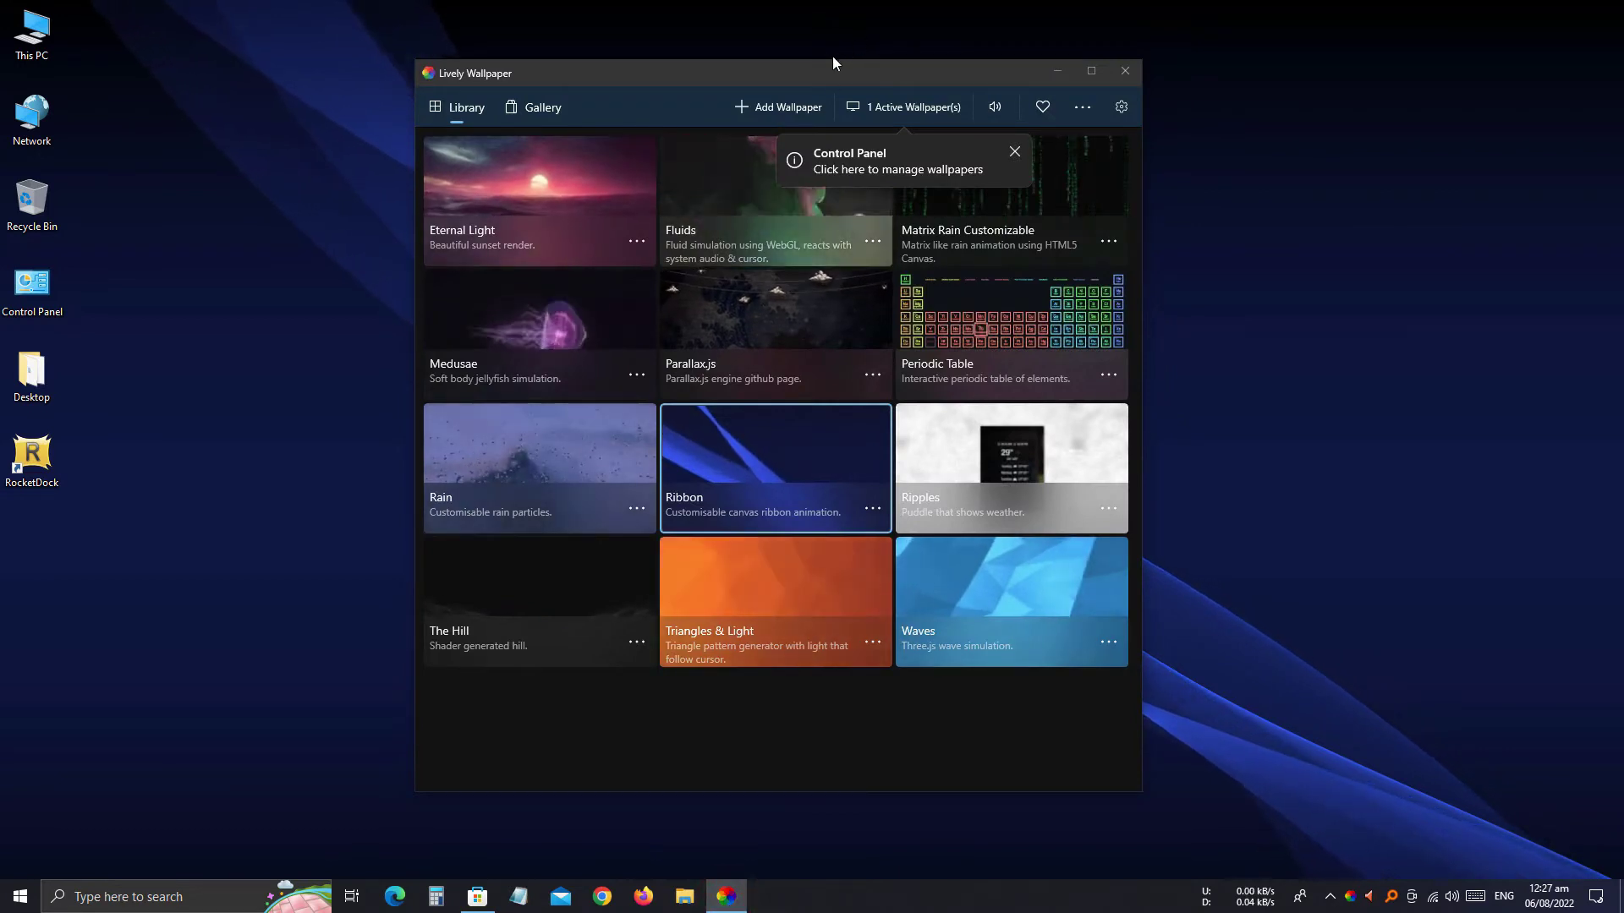
mouse_move(815, 69)
left_mouse_down()
mouse_move(998, 59)
mouse_move(810, 53)
left_mouse_up()
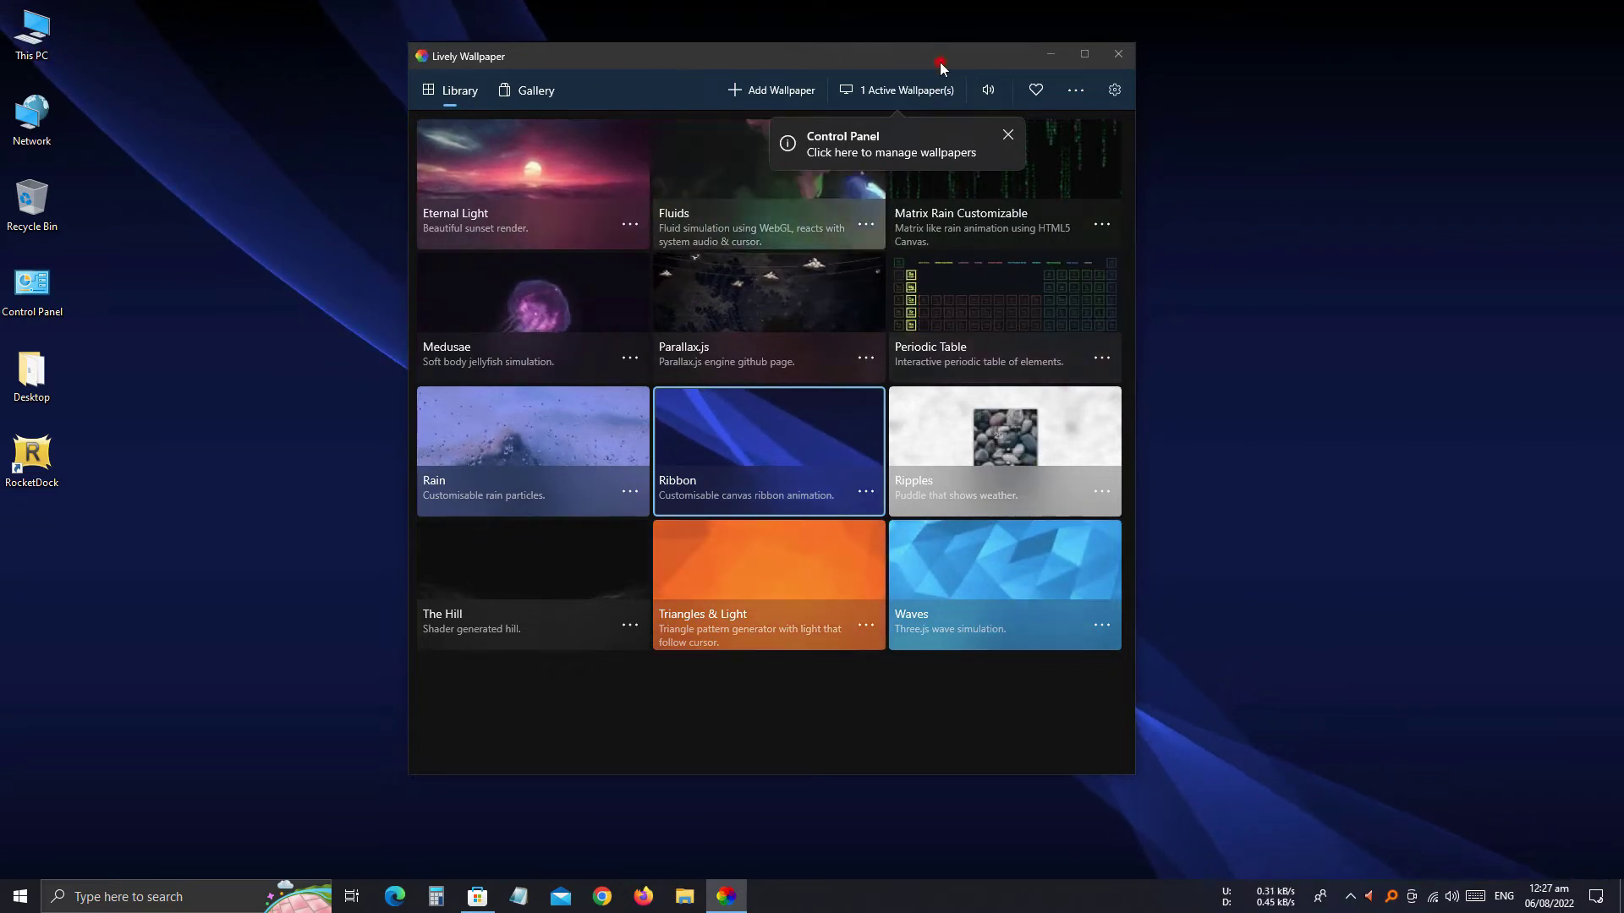
left_click_drag(940, 61, 854, 105)
left_click_drag(961, 105, 1008, 59)
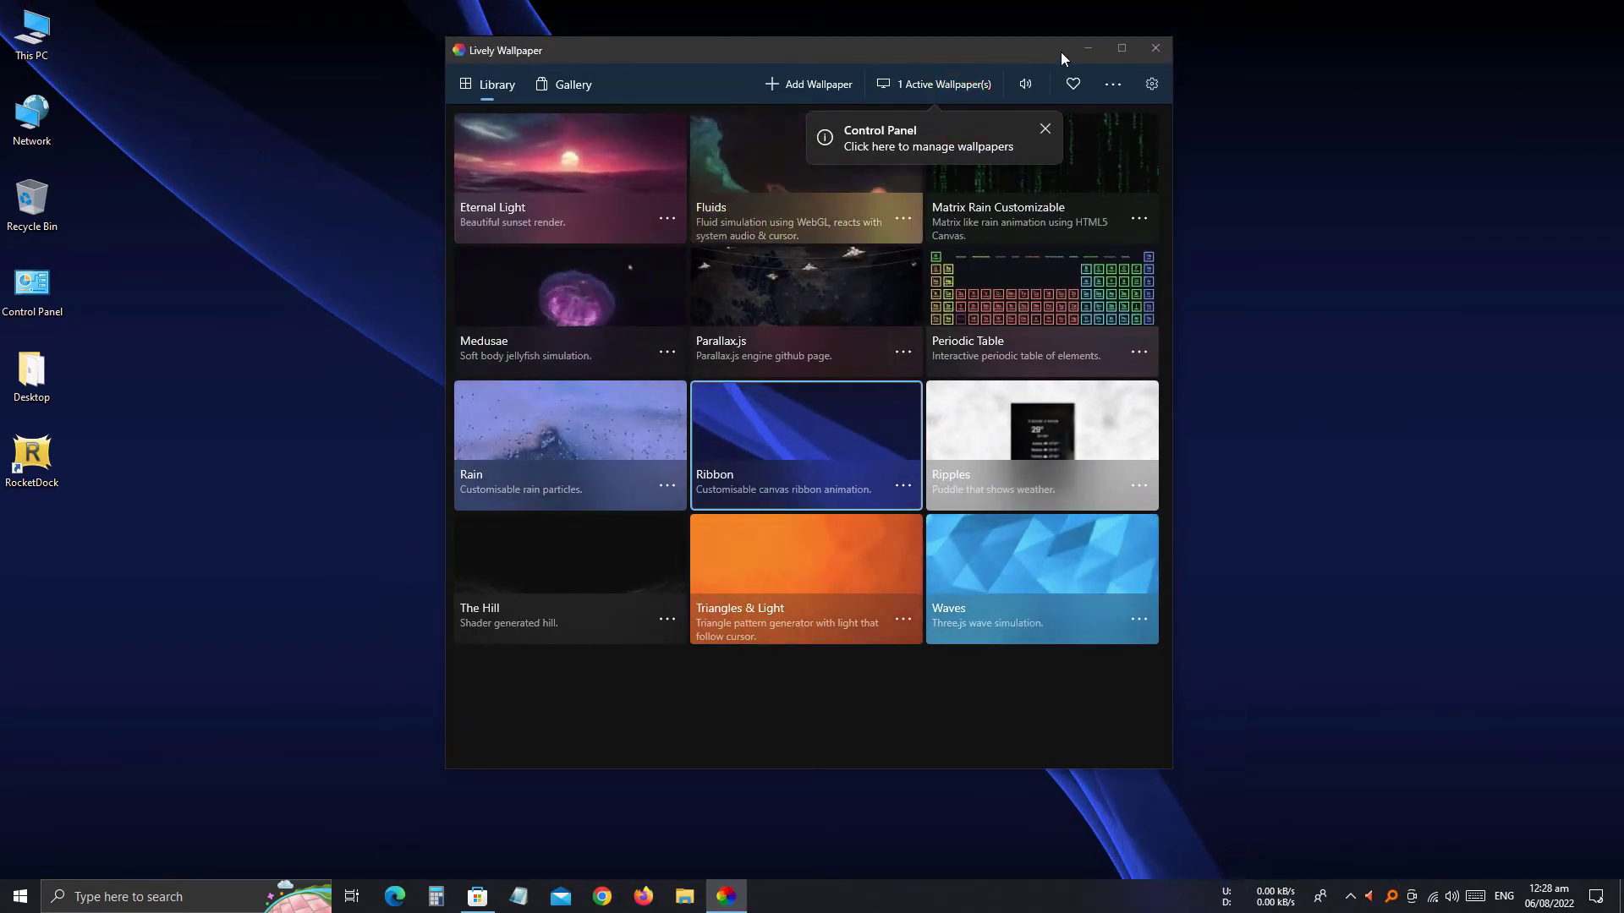
left_click(1087, 47)
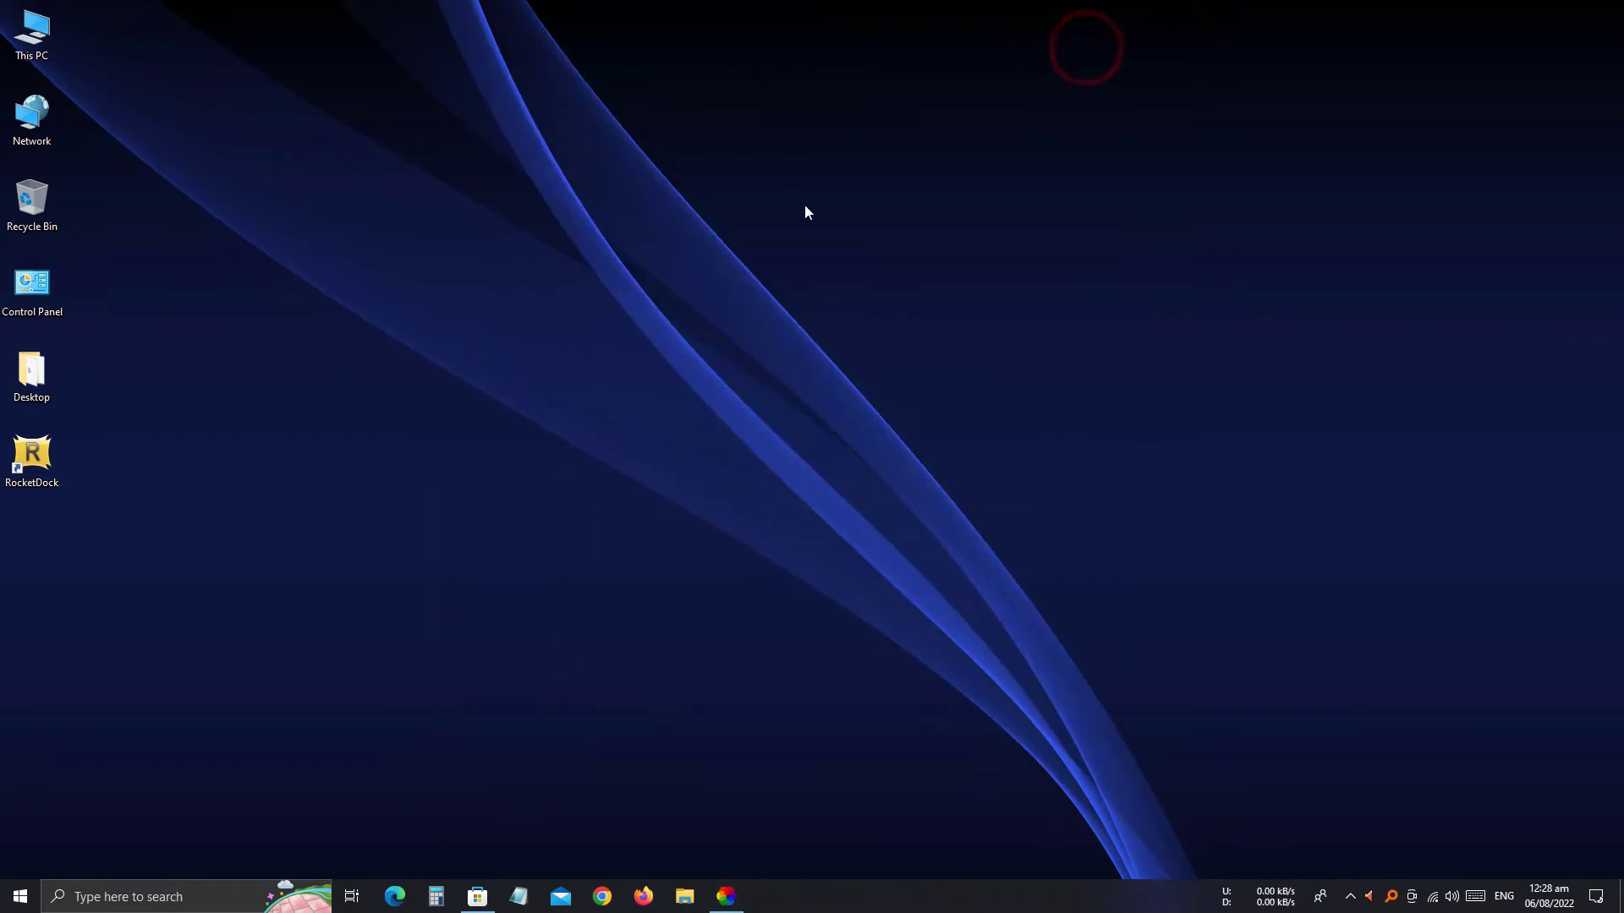
right_click(806, 141)
left_click(833, 190)
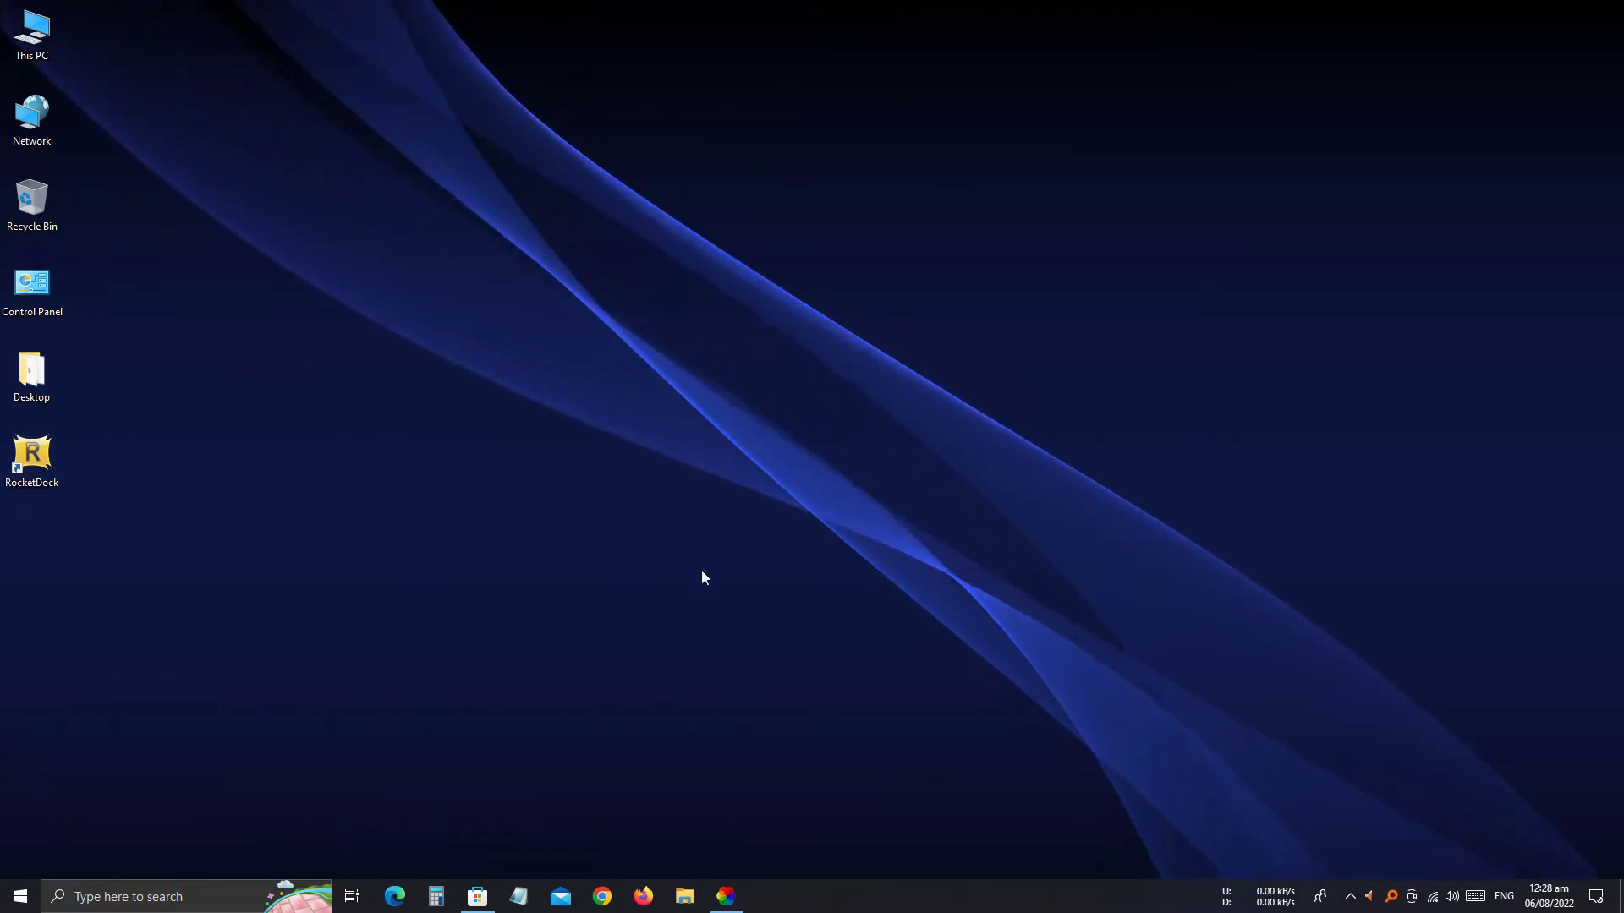
left_click(729, 899)
left_click(733, 900)
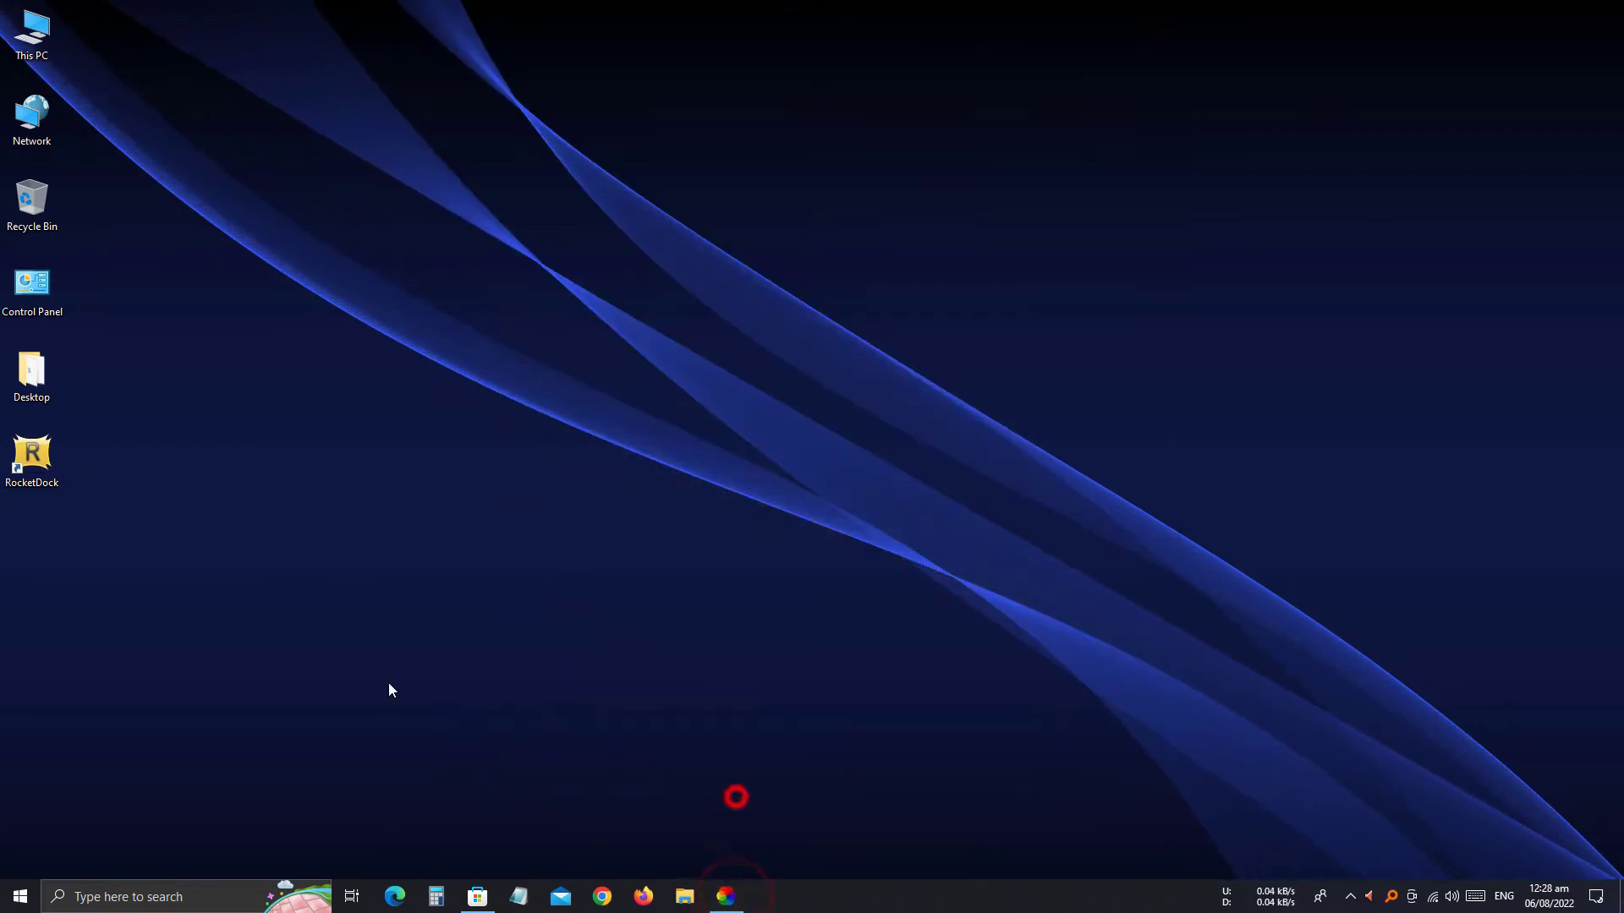
Launch RocketDock from its desktop shortcut and set the dock's screen position to Bottom.
right_click(37, 455)
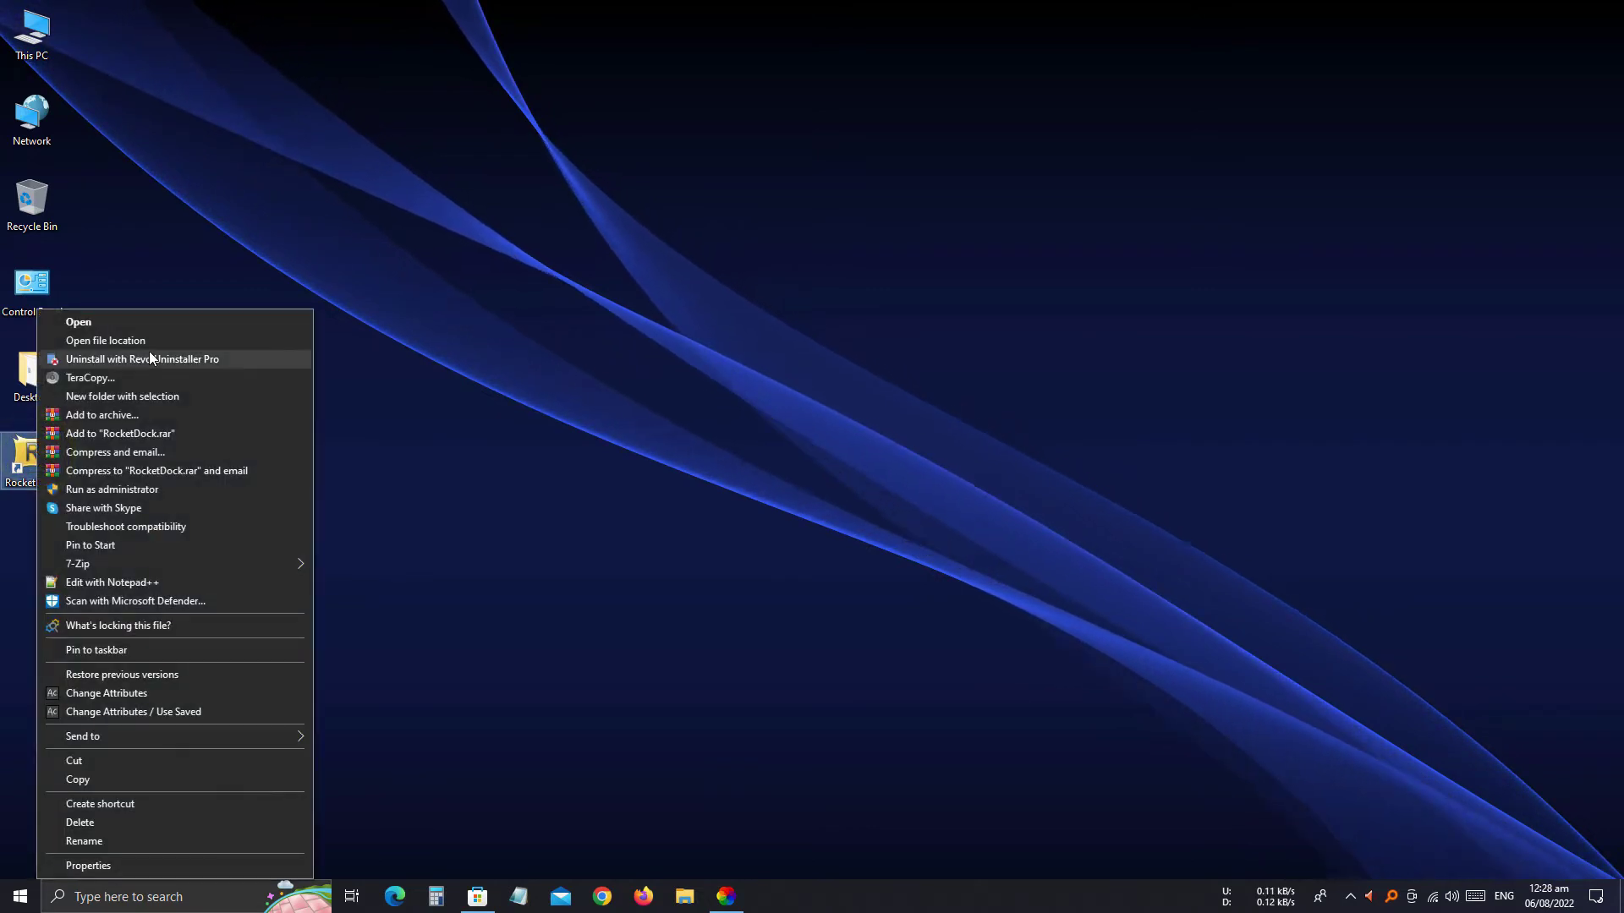
left_click(191, 323)
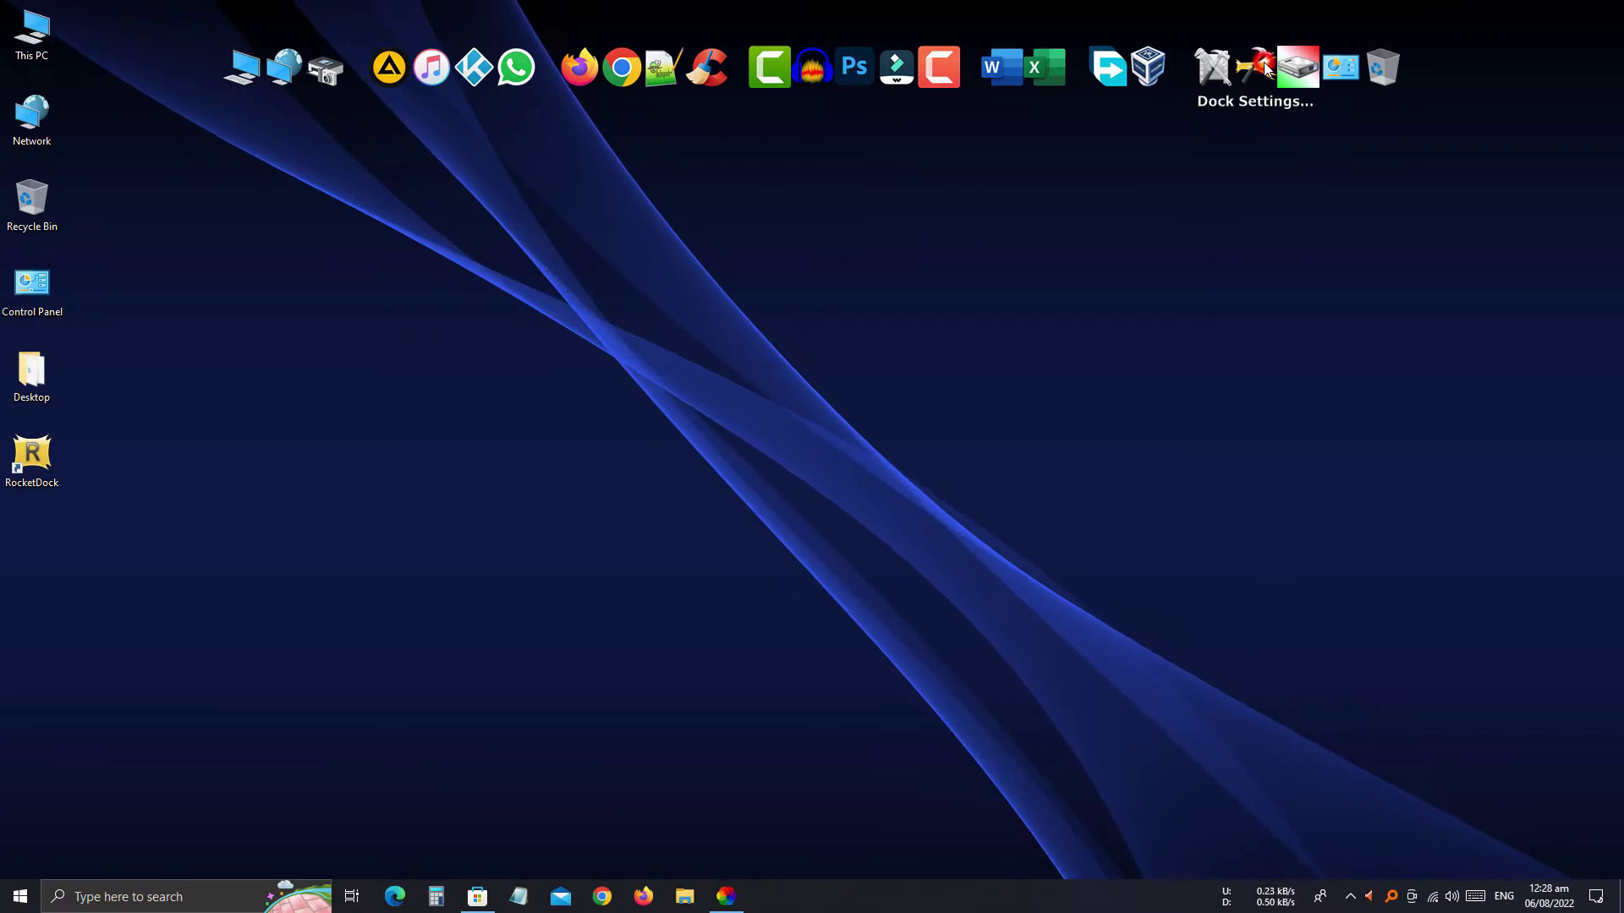
left_click(1266, 70)
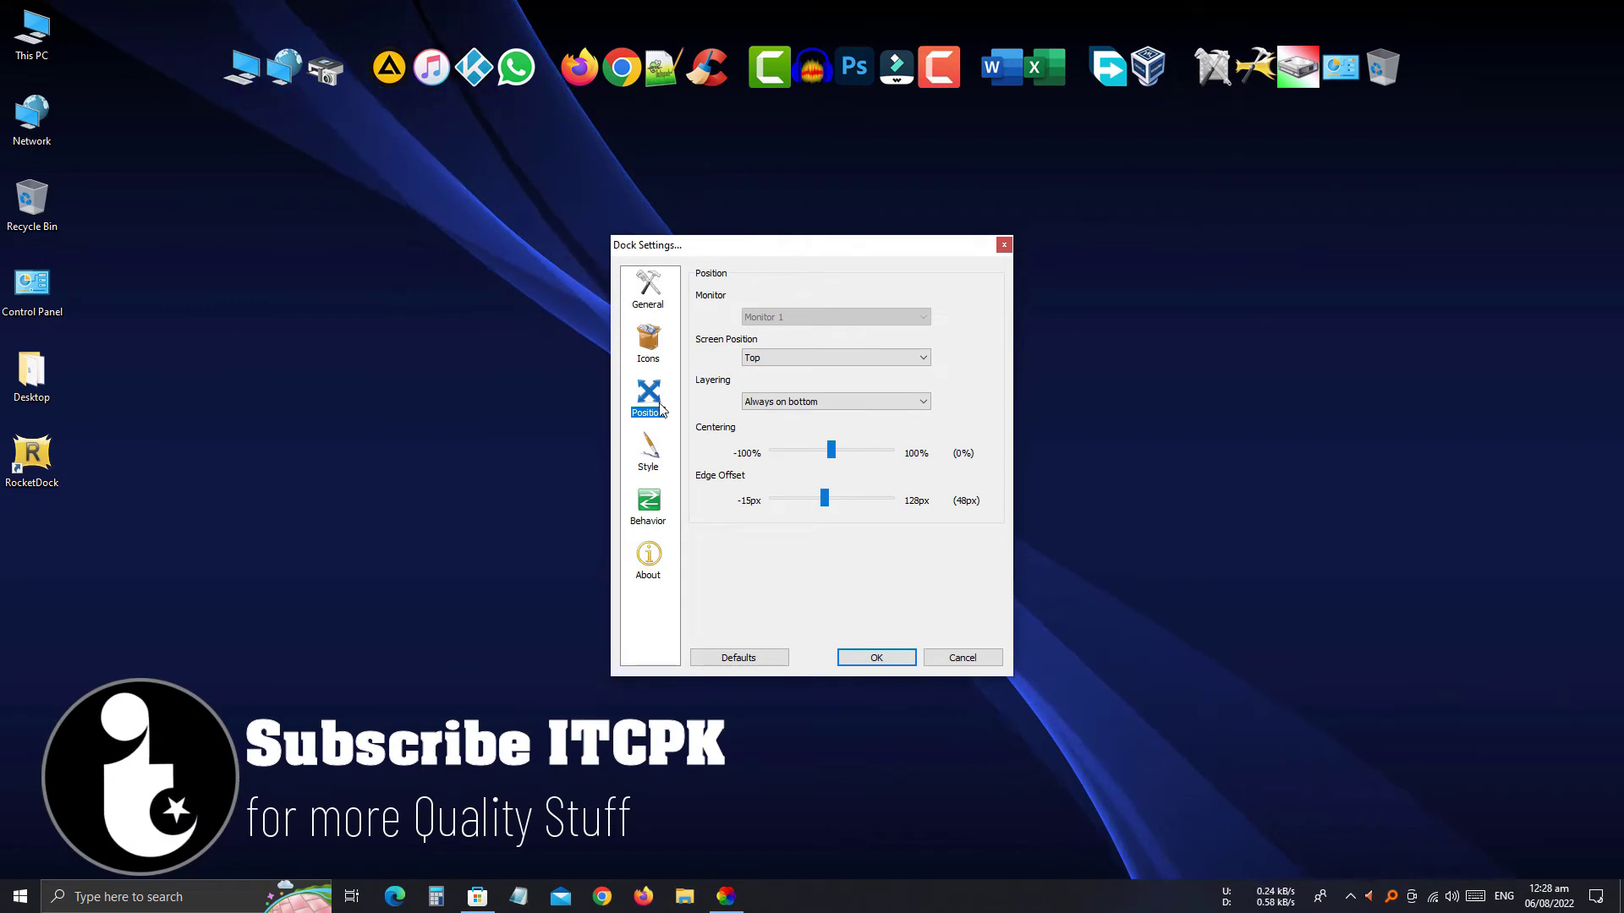
left_click(786, 357)
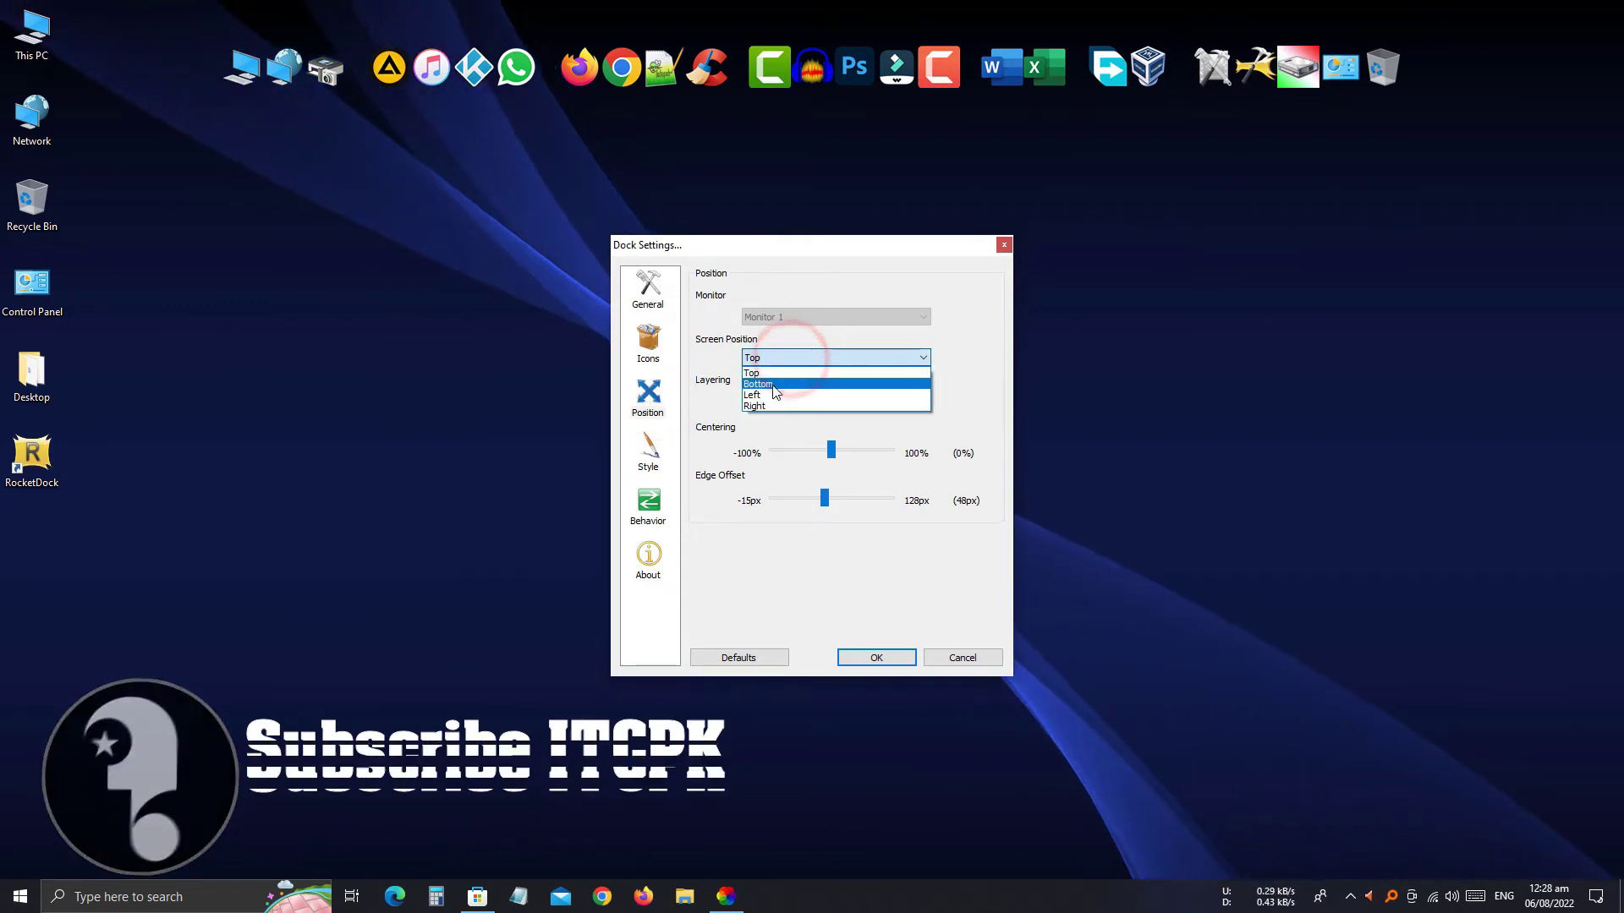
left_click(773, 385)
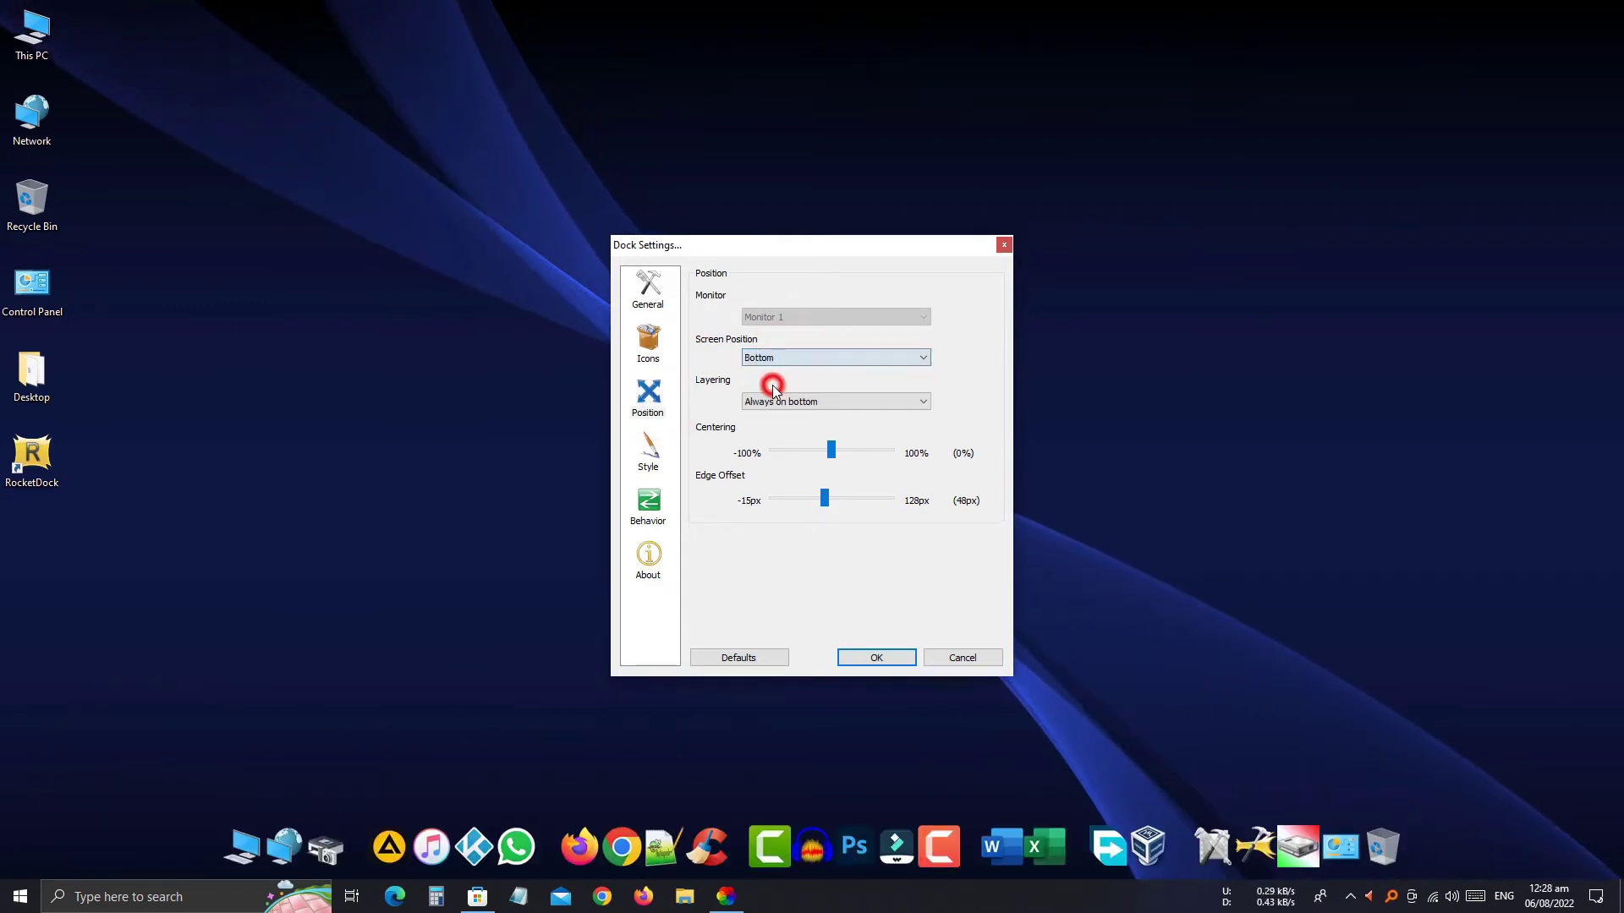
left_click(874, 659)
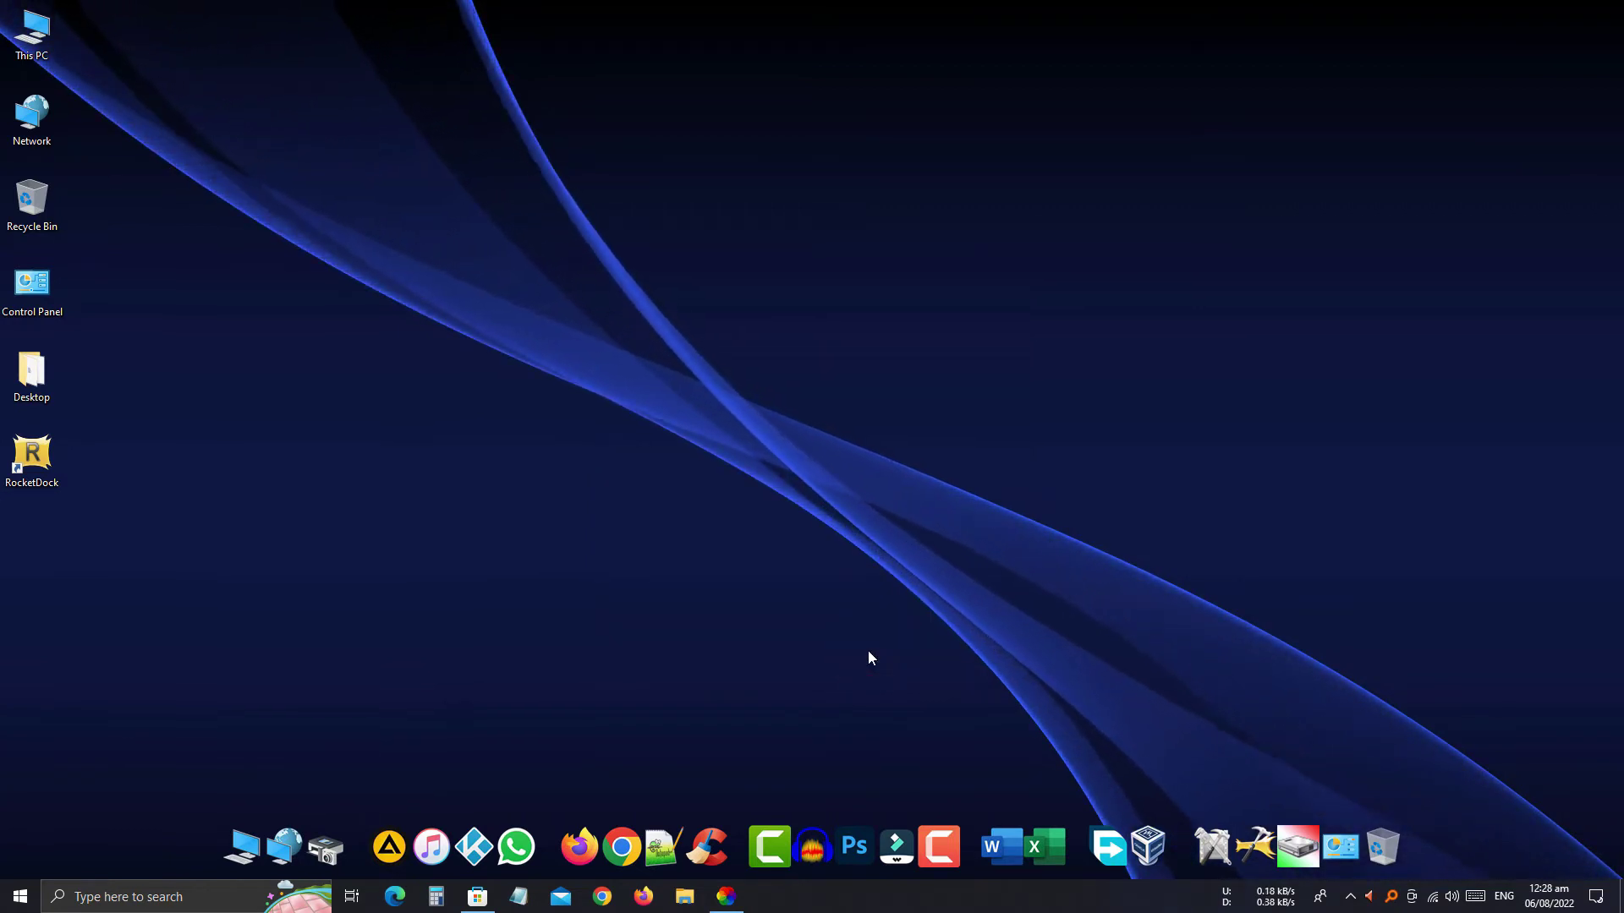
left_click(729, 898)
left_click(733, 902)
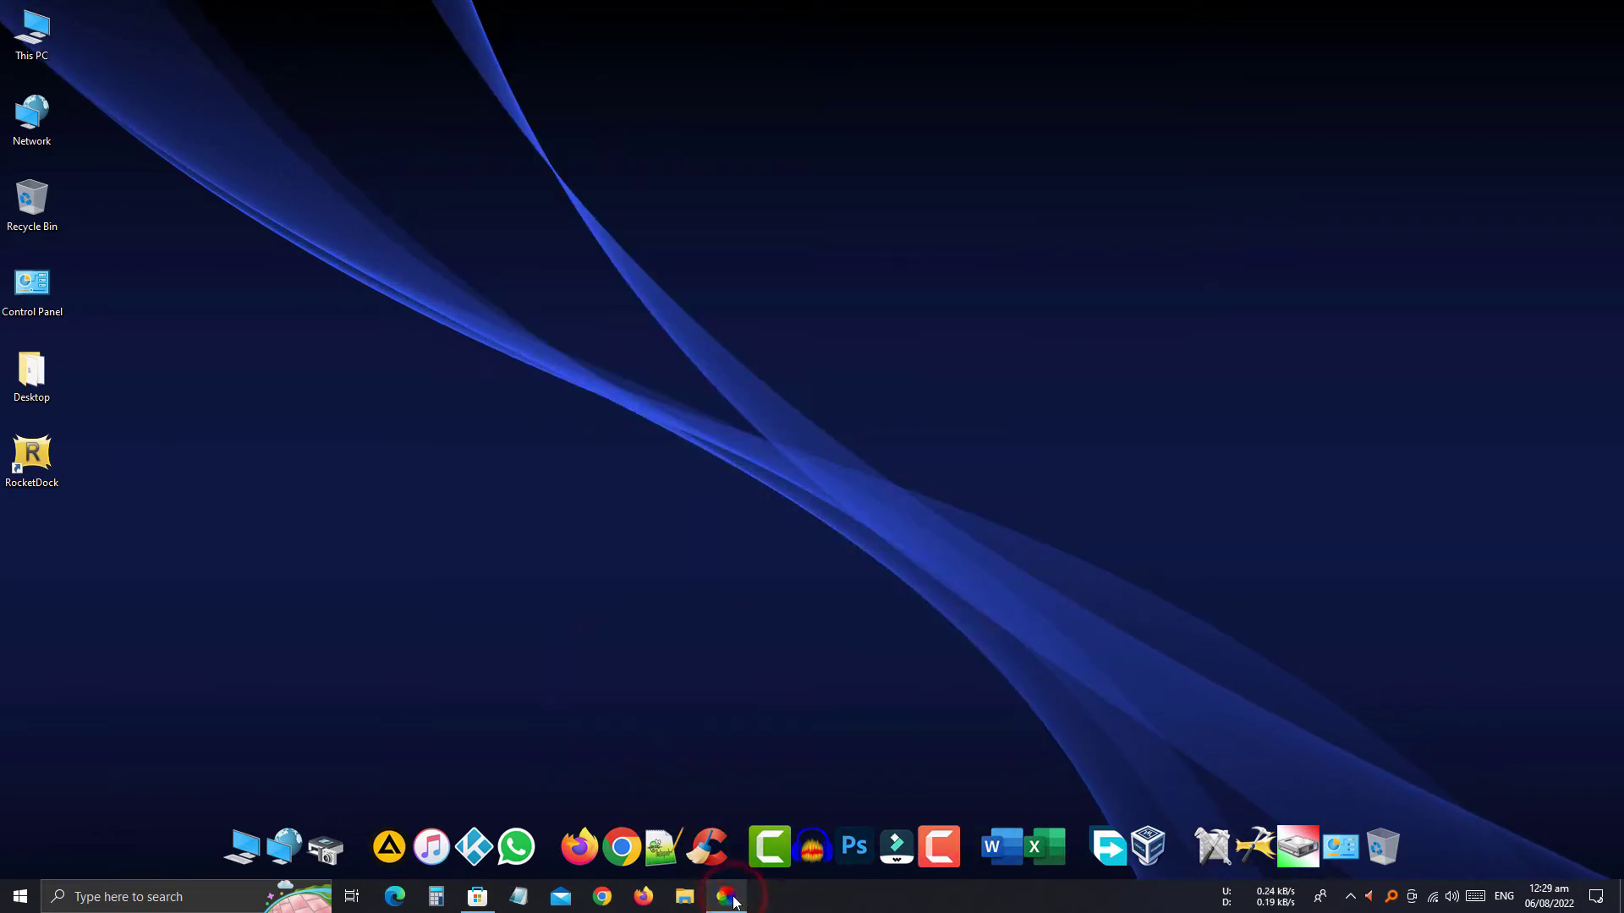
right_click(1040, 902)
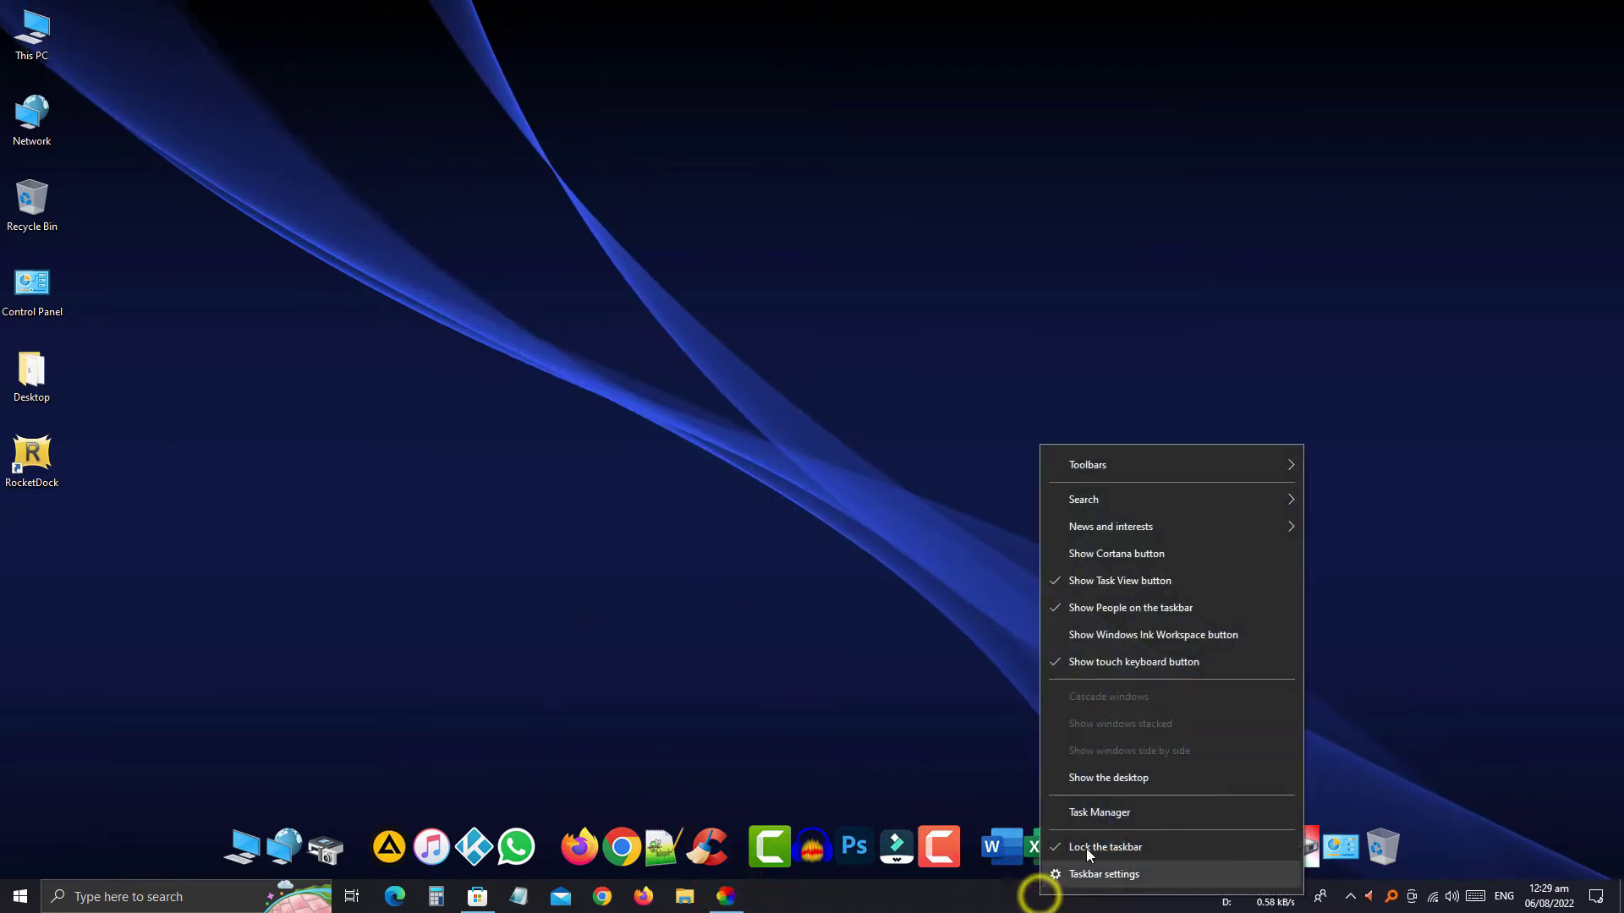
left_click(1119, 814)
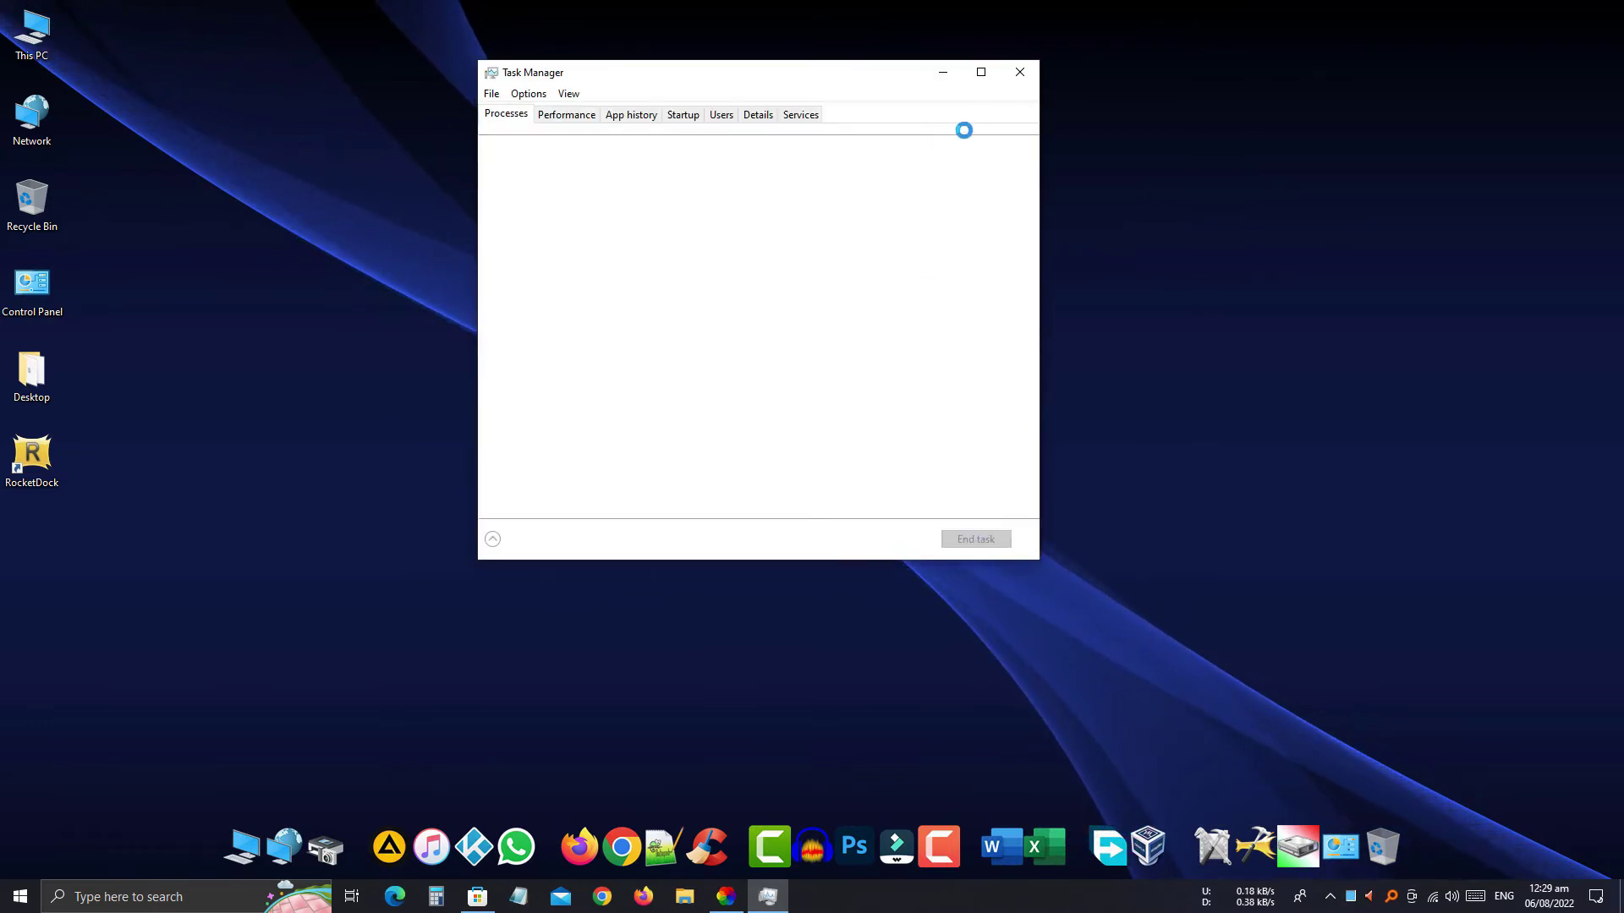
left_click(1021, 71)
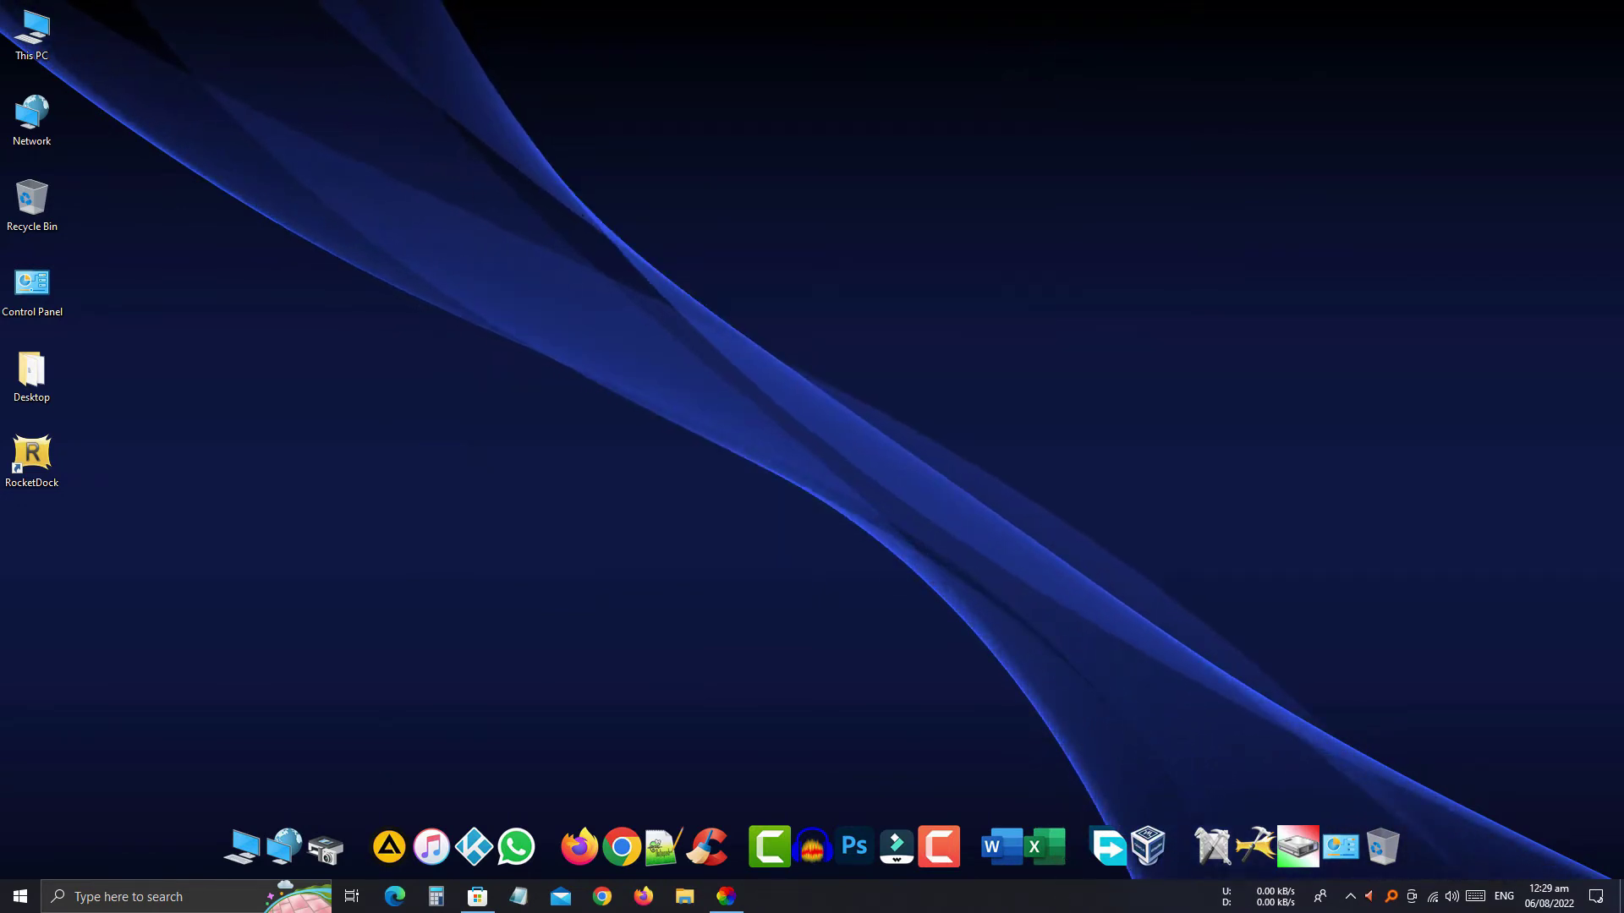
Unlock the Windows taskbar, move it to the top edge of the screen and lock it there.
right_click(1043, 905)
left_click(1113, 864)
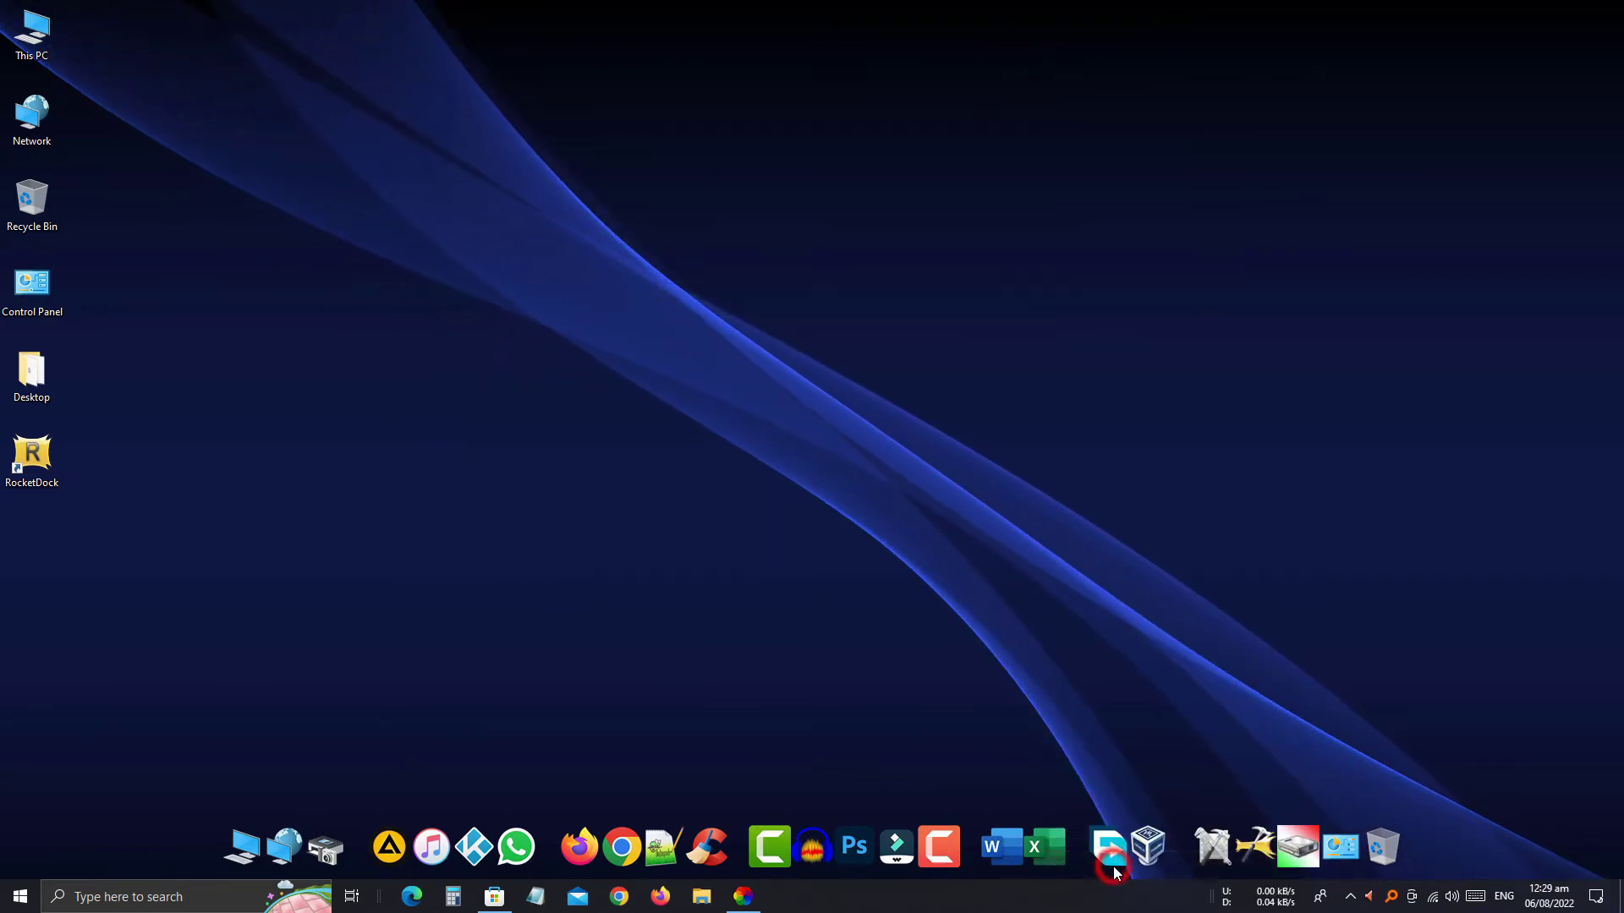
left_click_drag(1113, 897, 1486, 602)
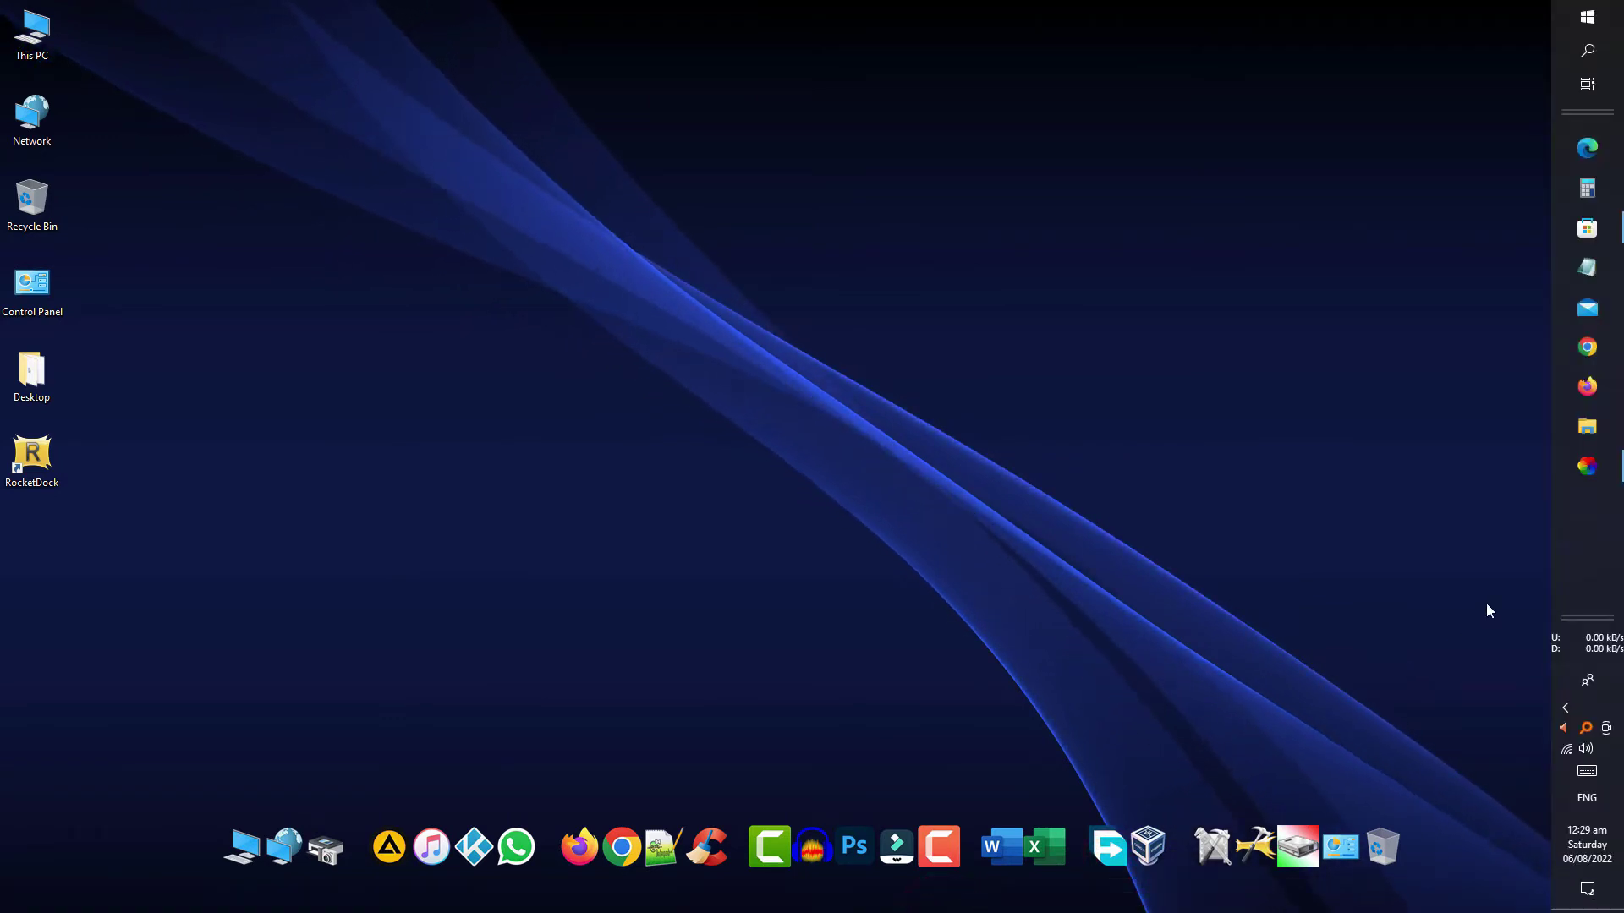
left_click(1594, 553)
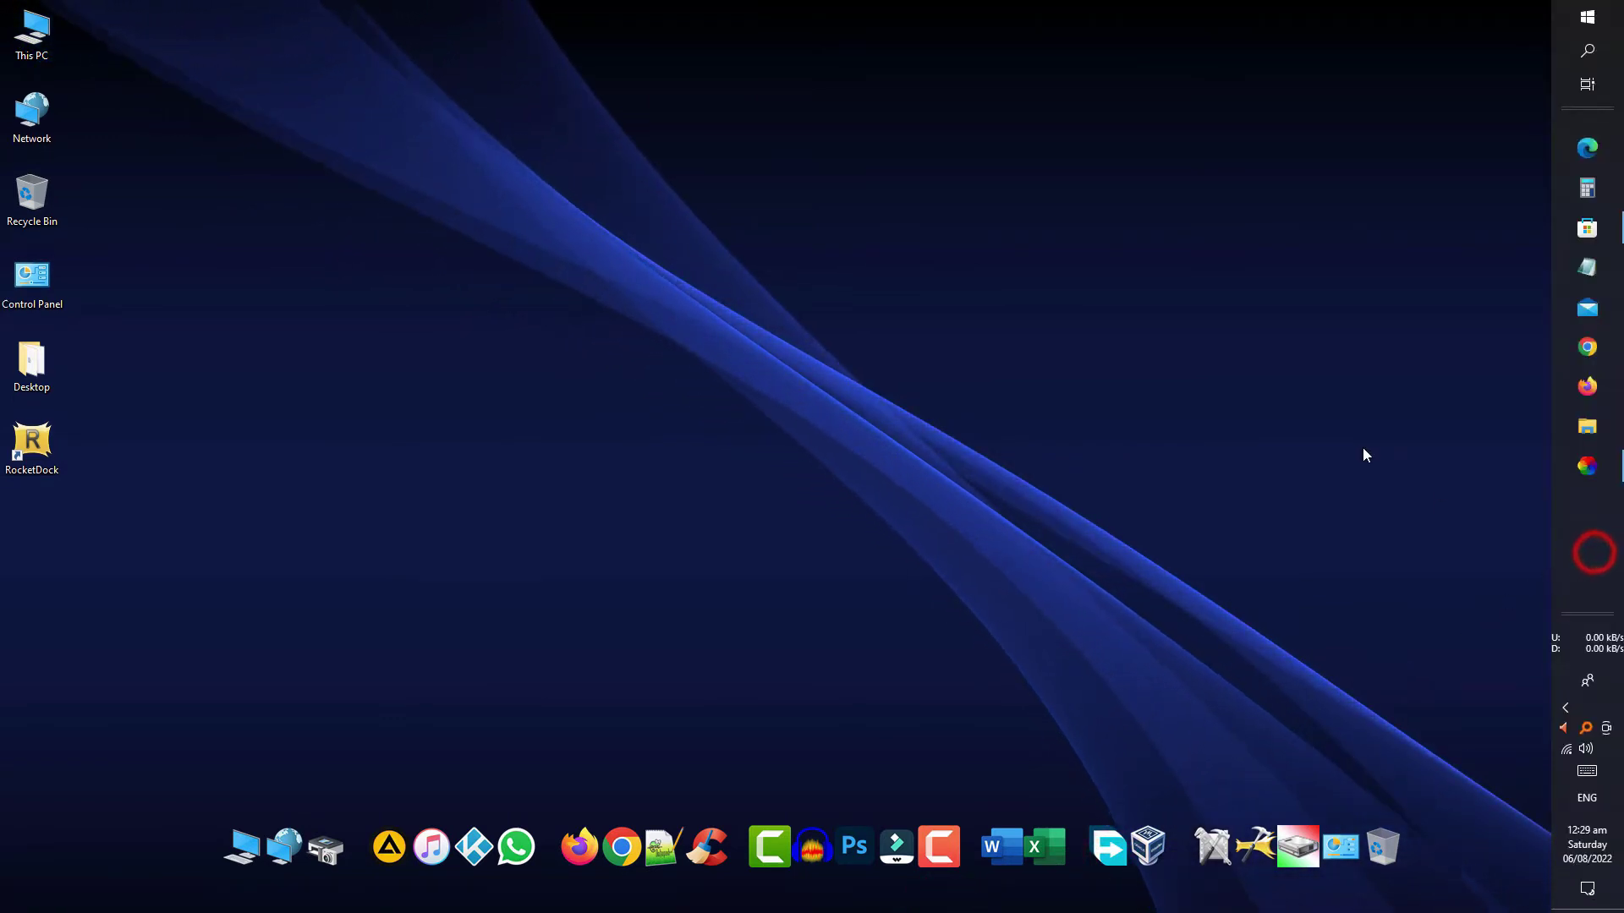
left_click_drag(1363, 448, 913, 17)
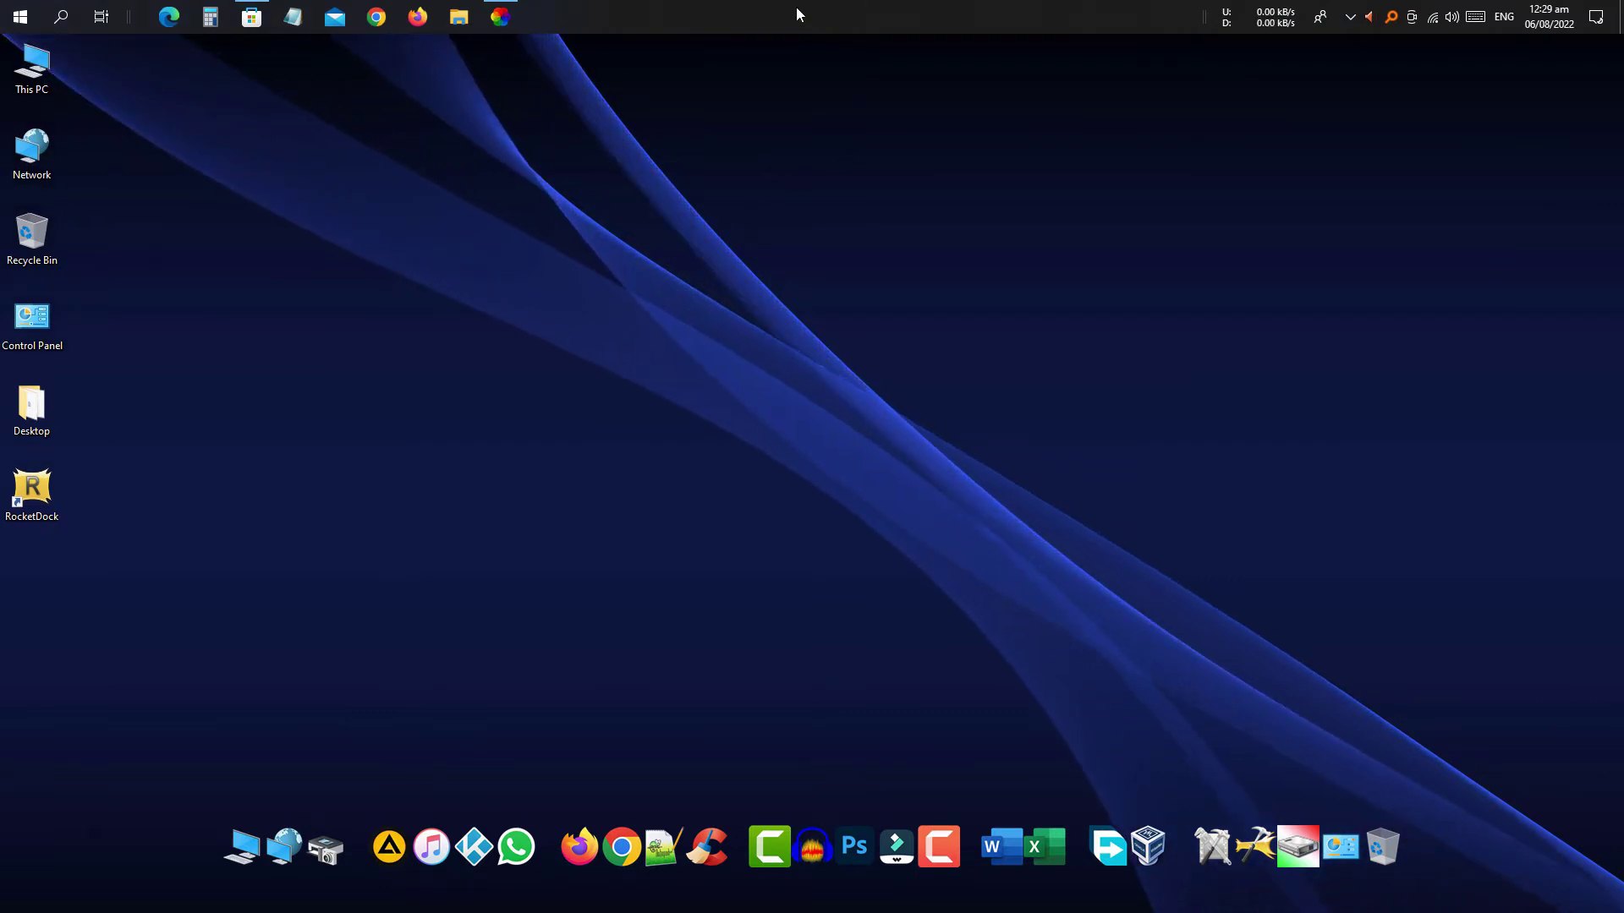
right_click(740, 15)
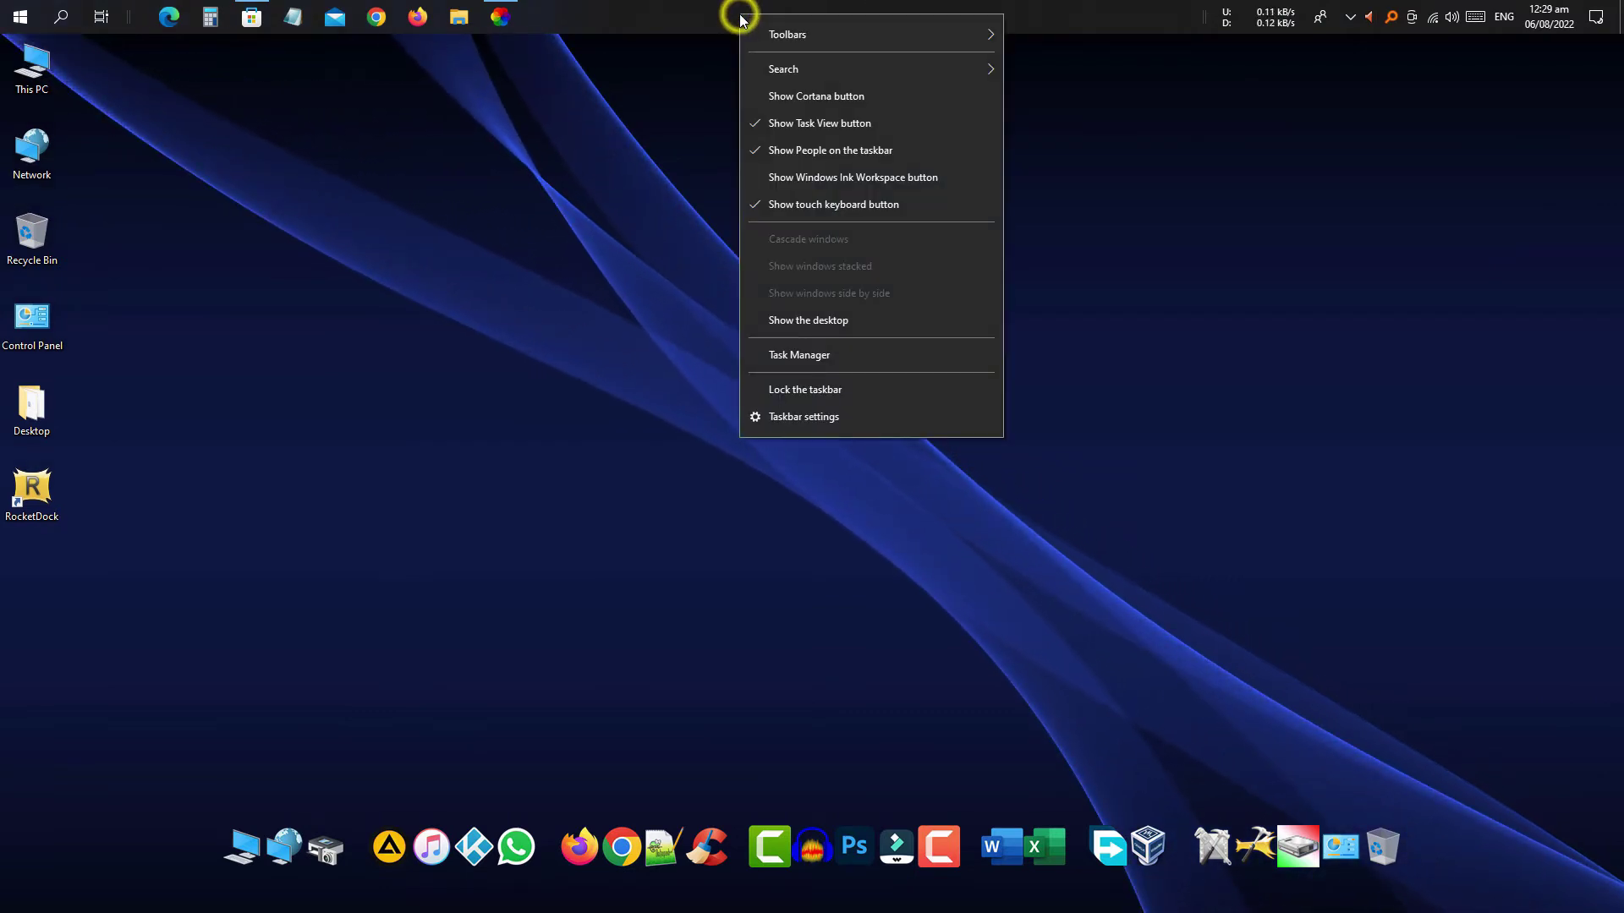
left_click(756, 391)
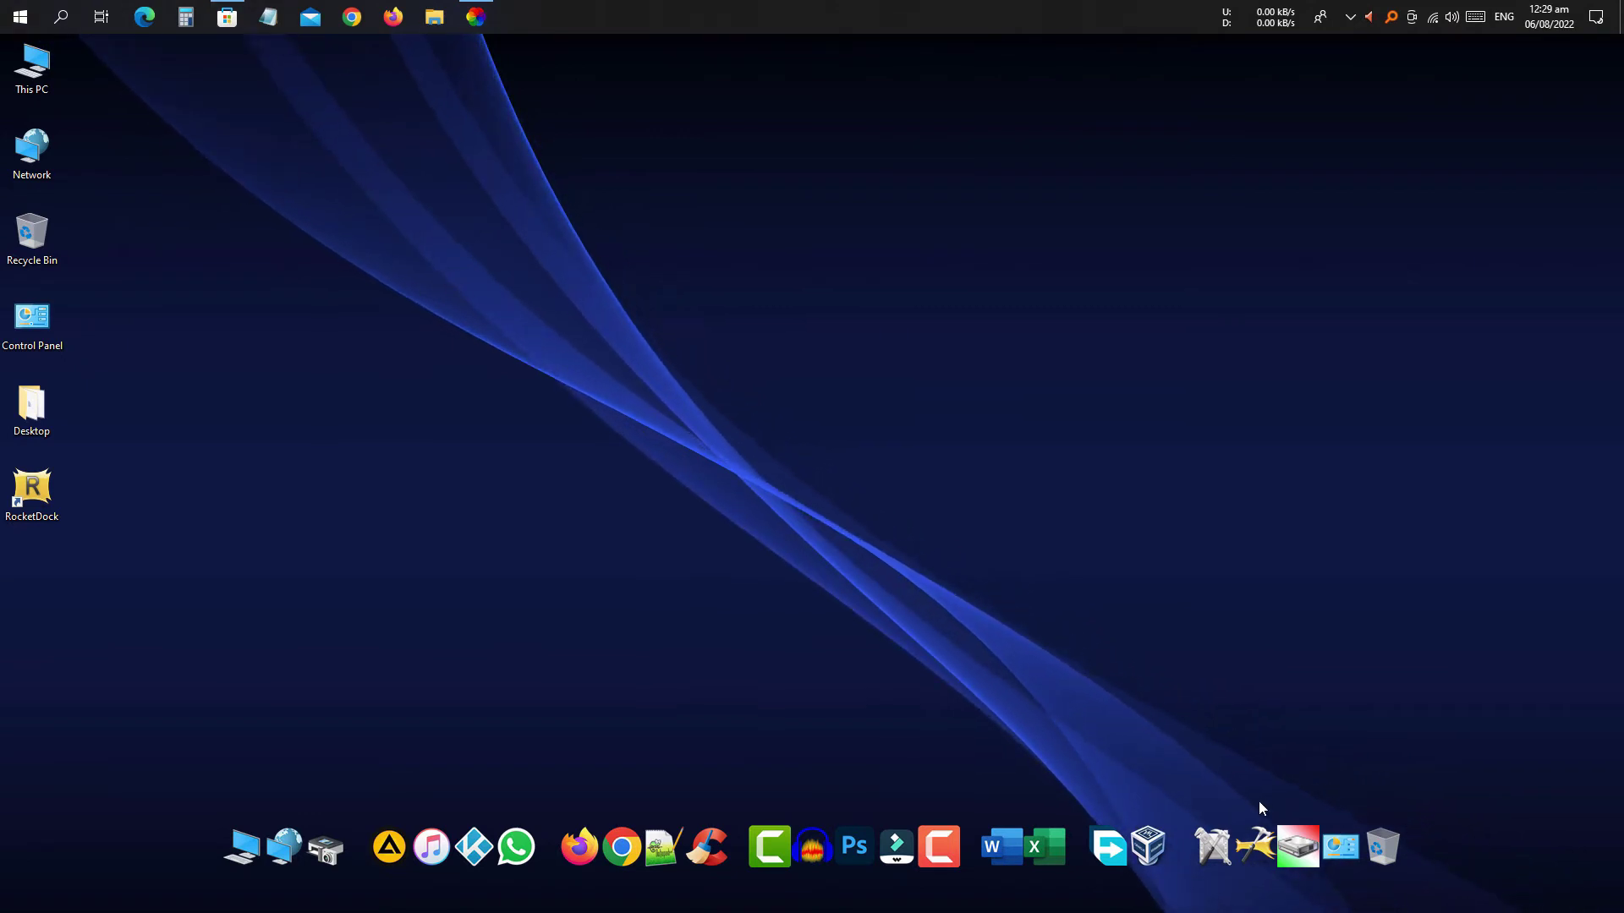
Apply the Simply theme to the dock in the RocketDock style settings.
left_click(1262, 835)
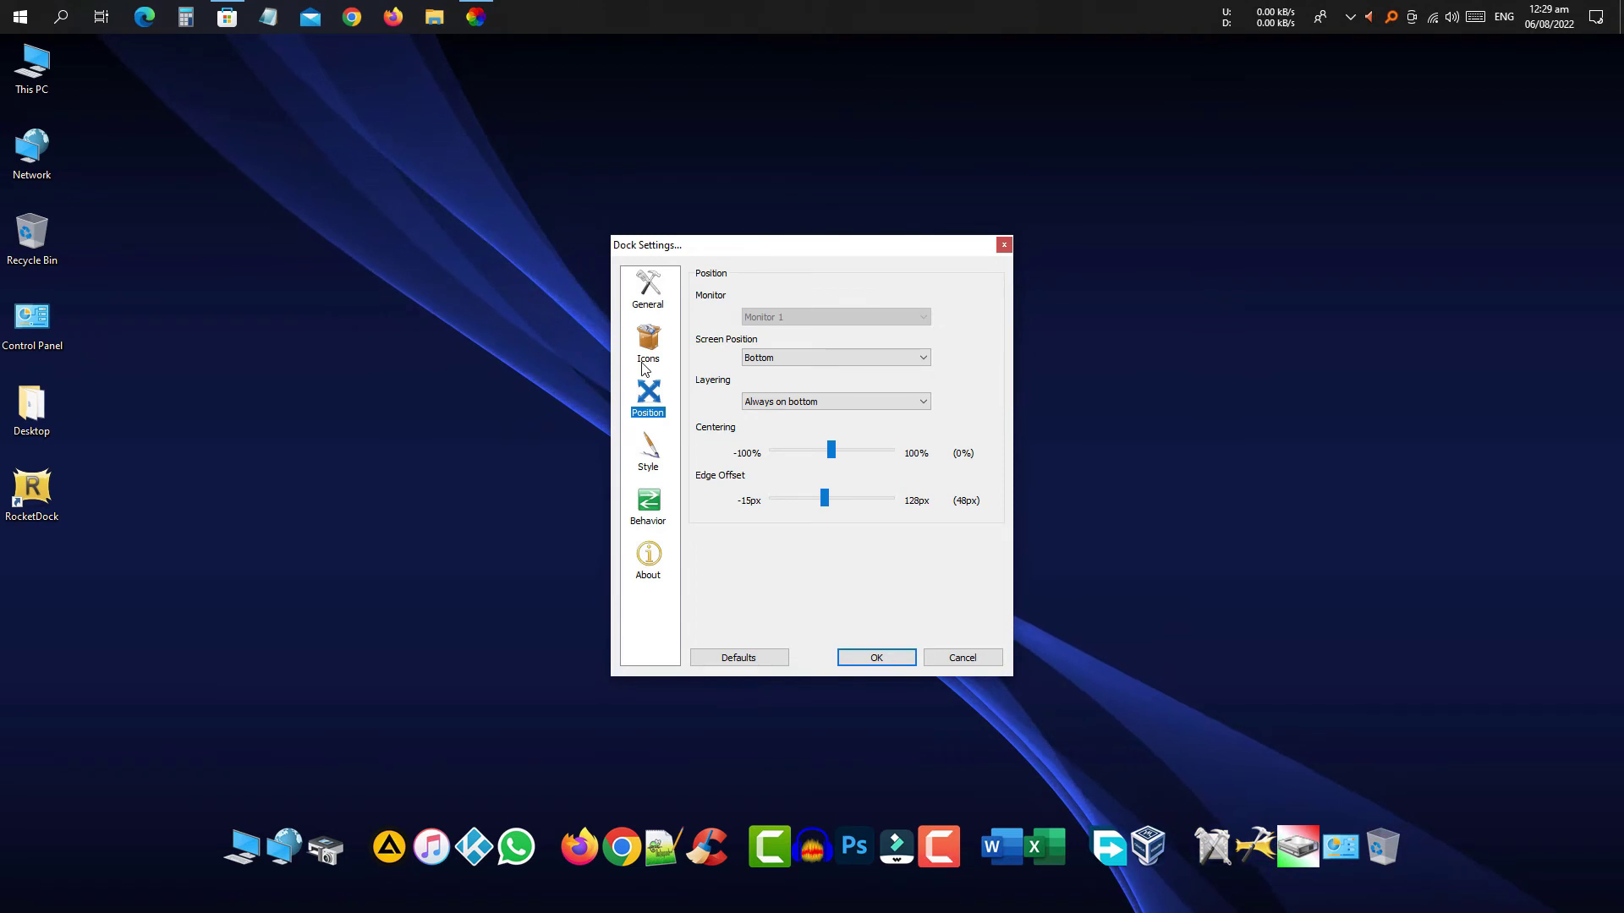
left_click(647, 445)
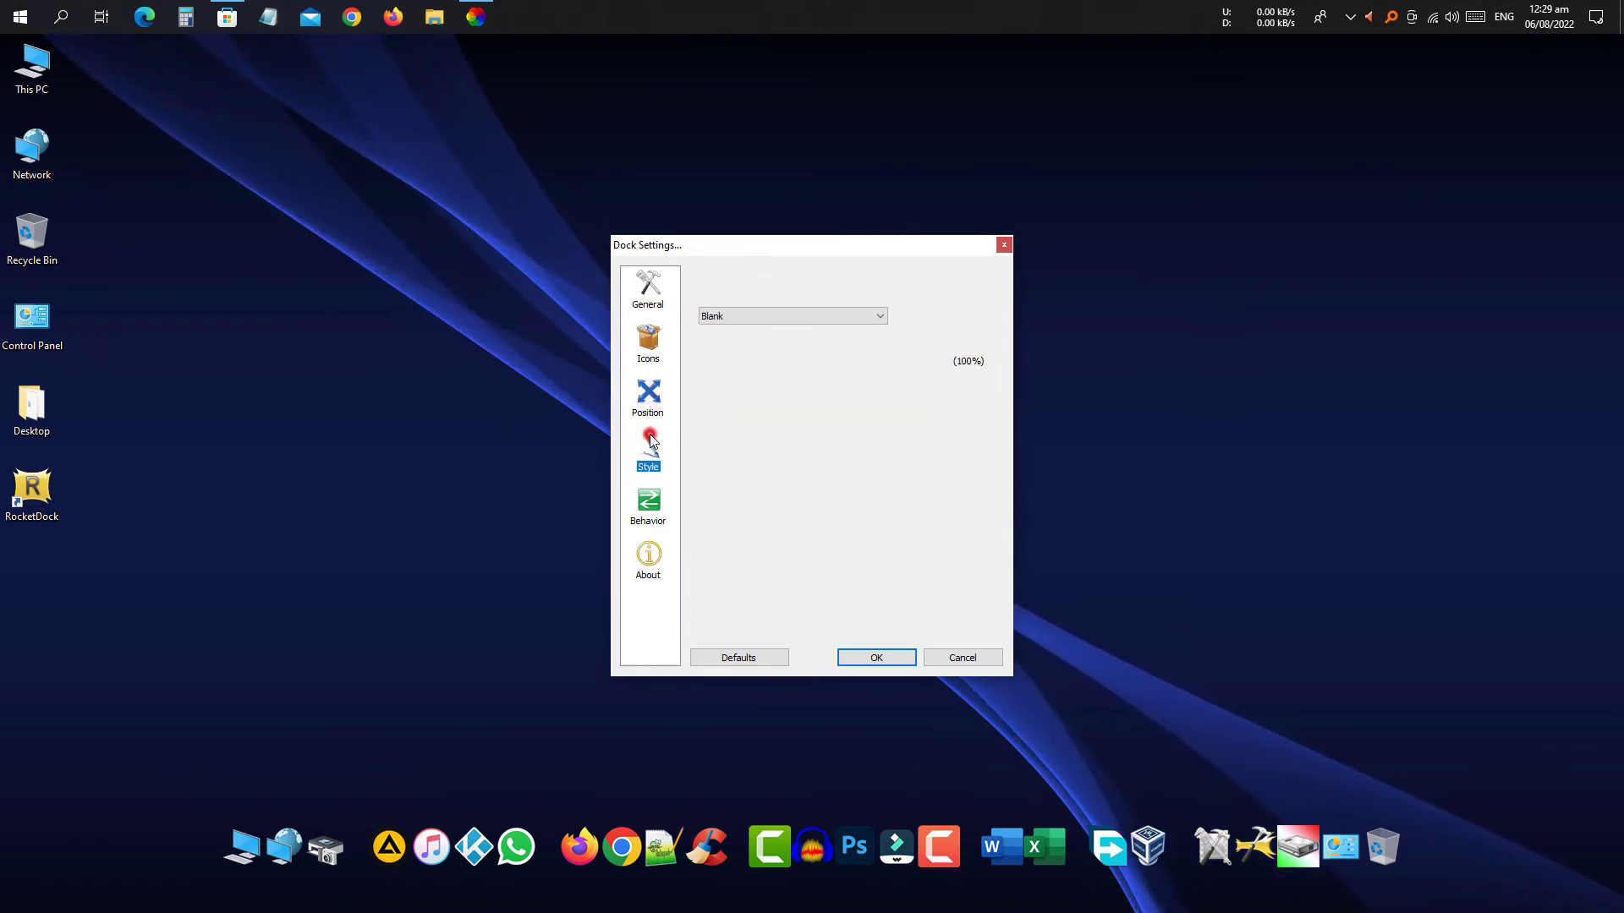
left_click(802, 314)
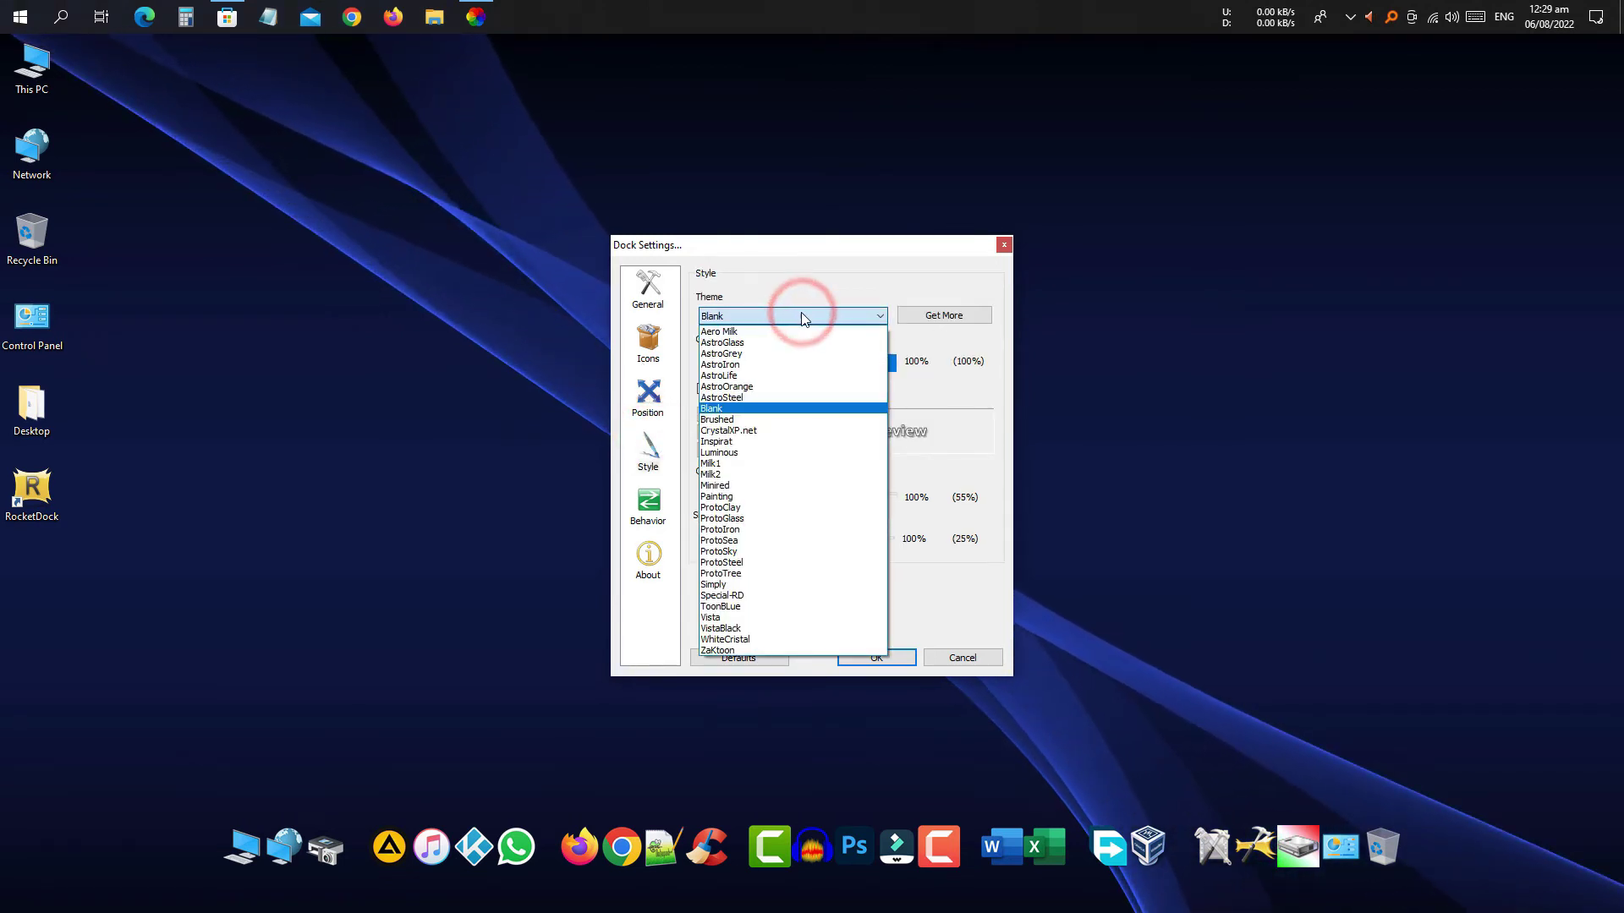
left_click(718, 584)
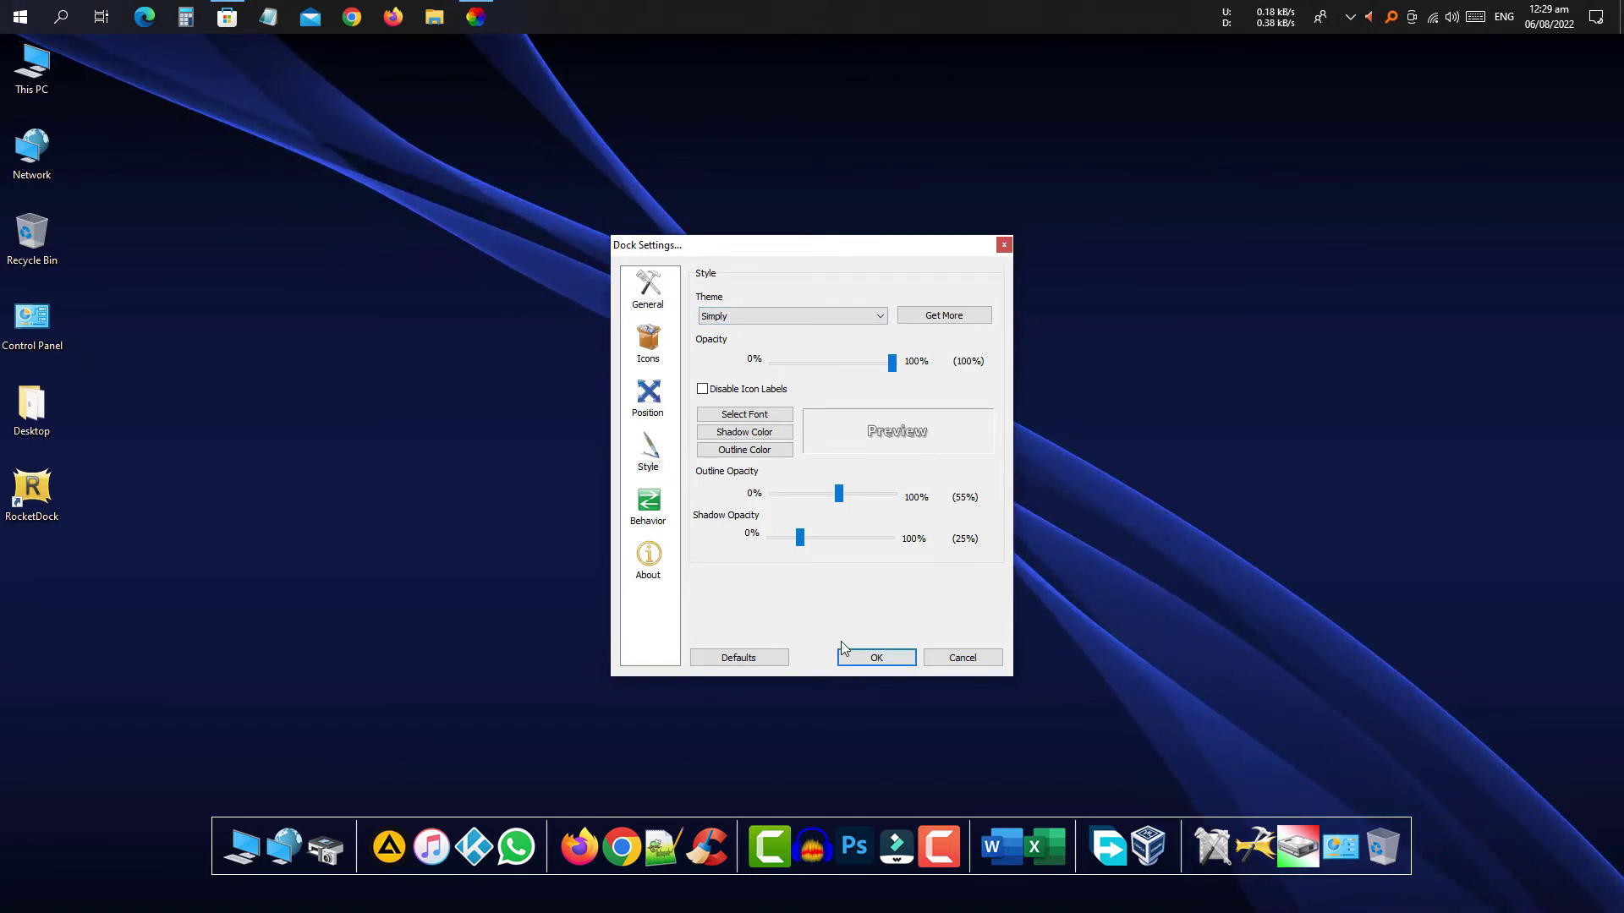
left_click(886, 659)
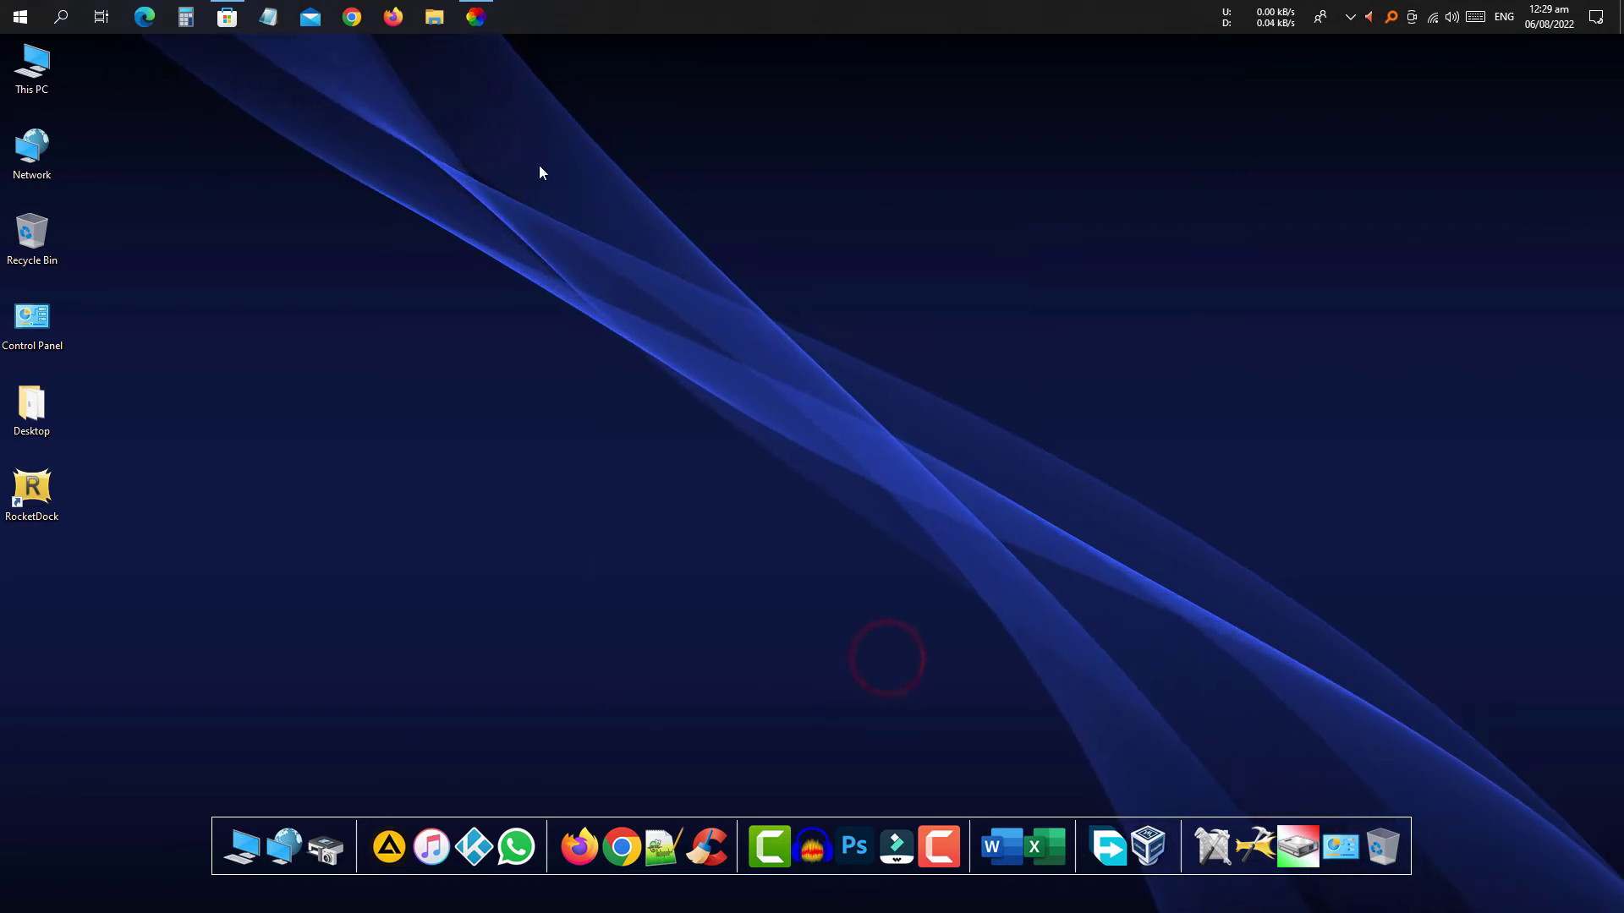
Switch to Lively Wallpaper and set the Taskbar Theme to Clear in its system settings.
left_click(475, 17)
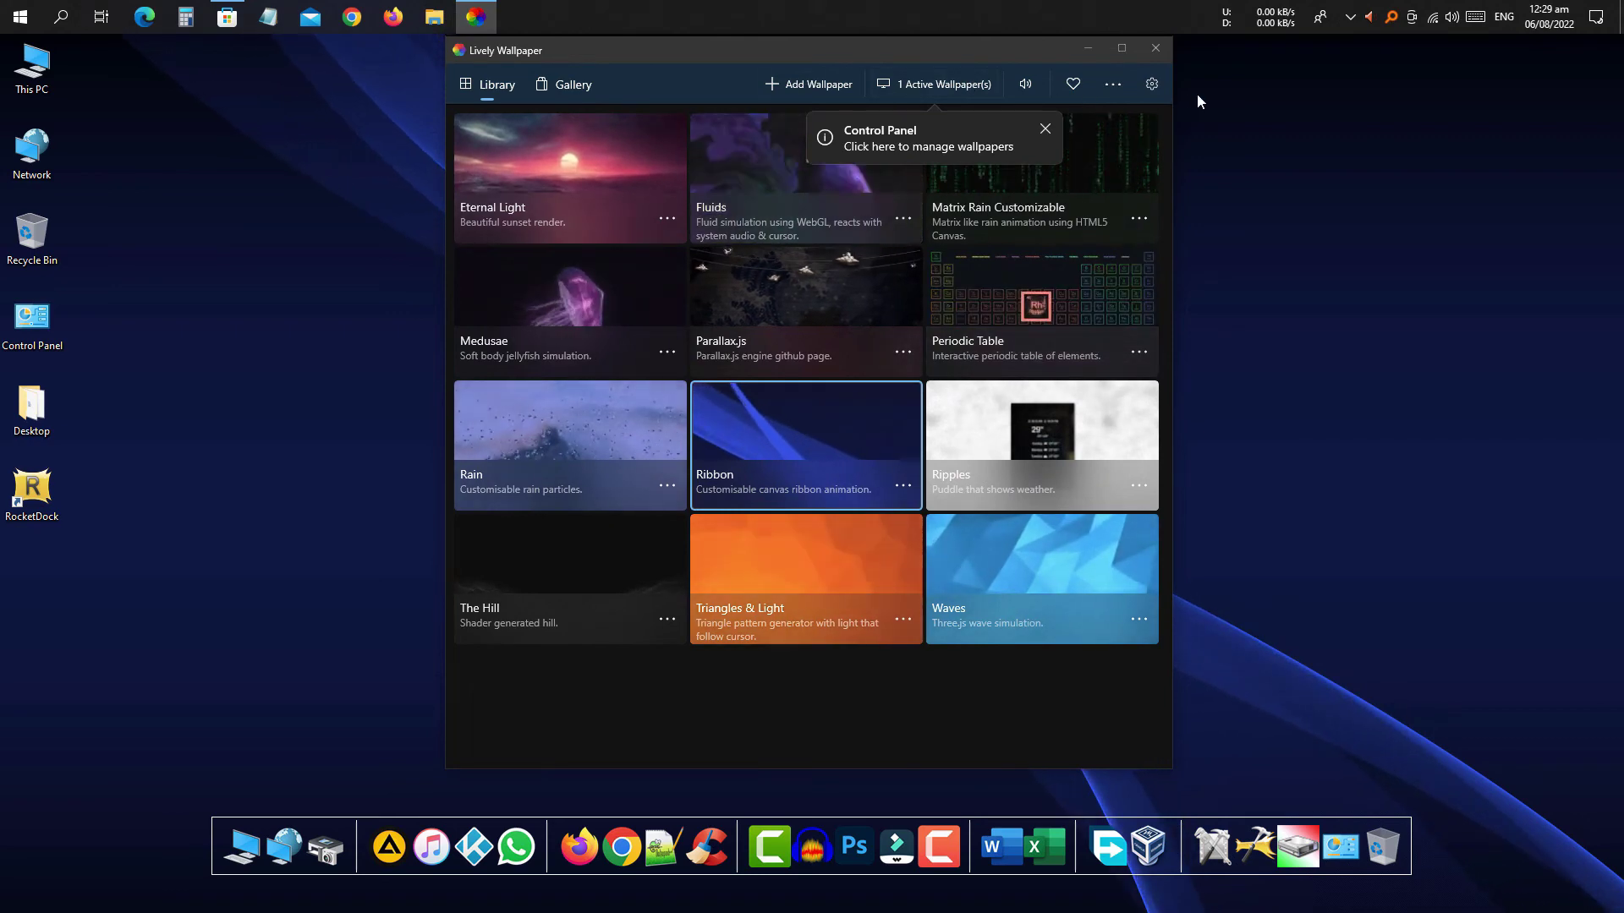
left_click(1151, 85)
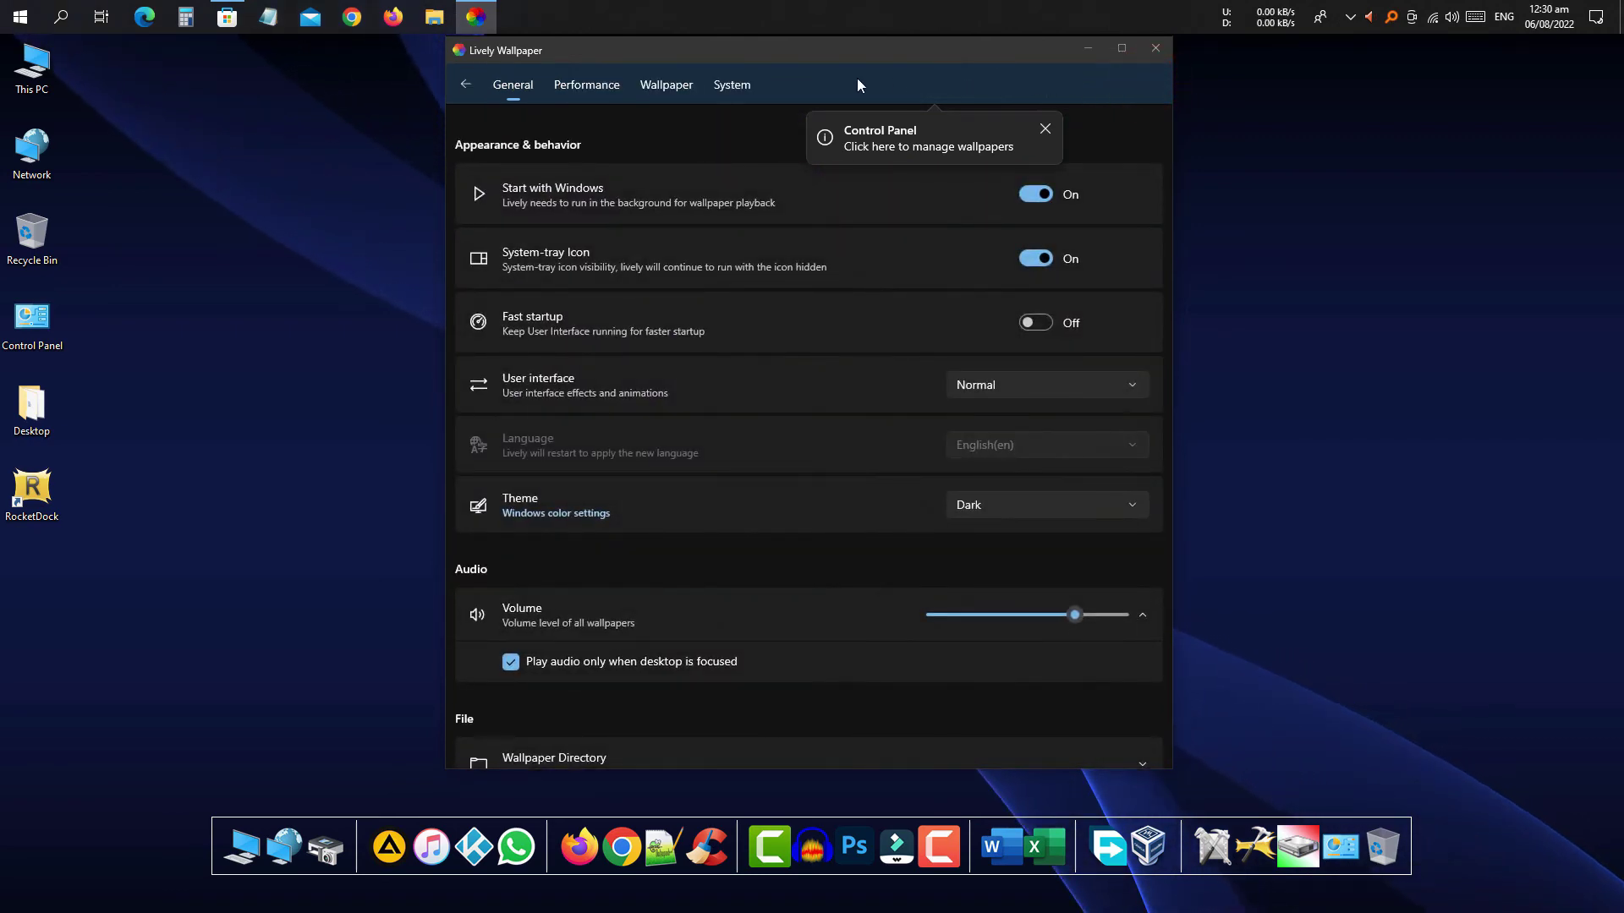
left_click(724, 85)
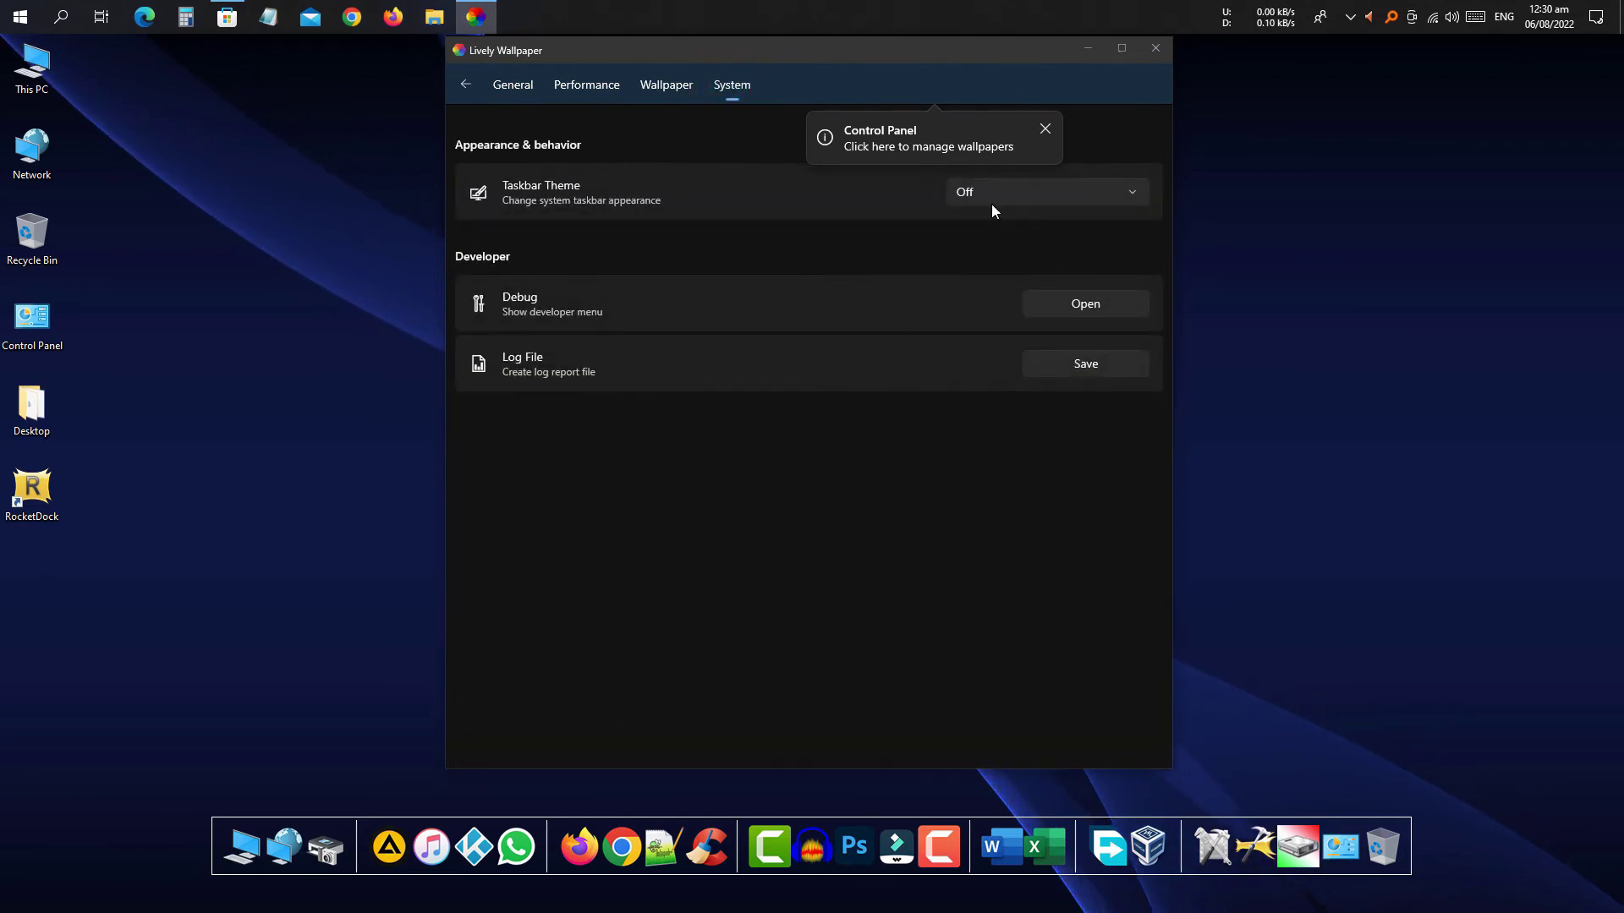
left_click(1028, 199)
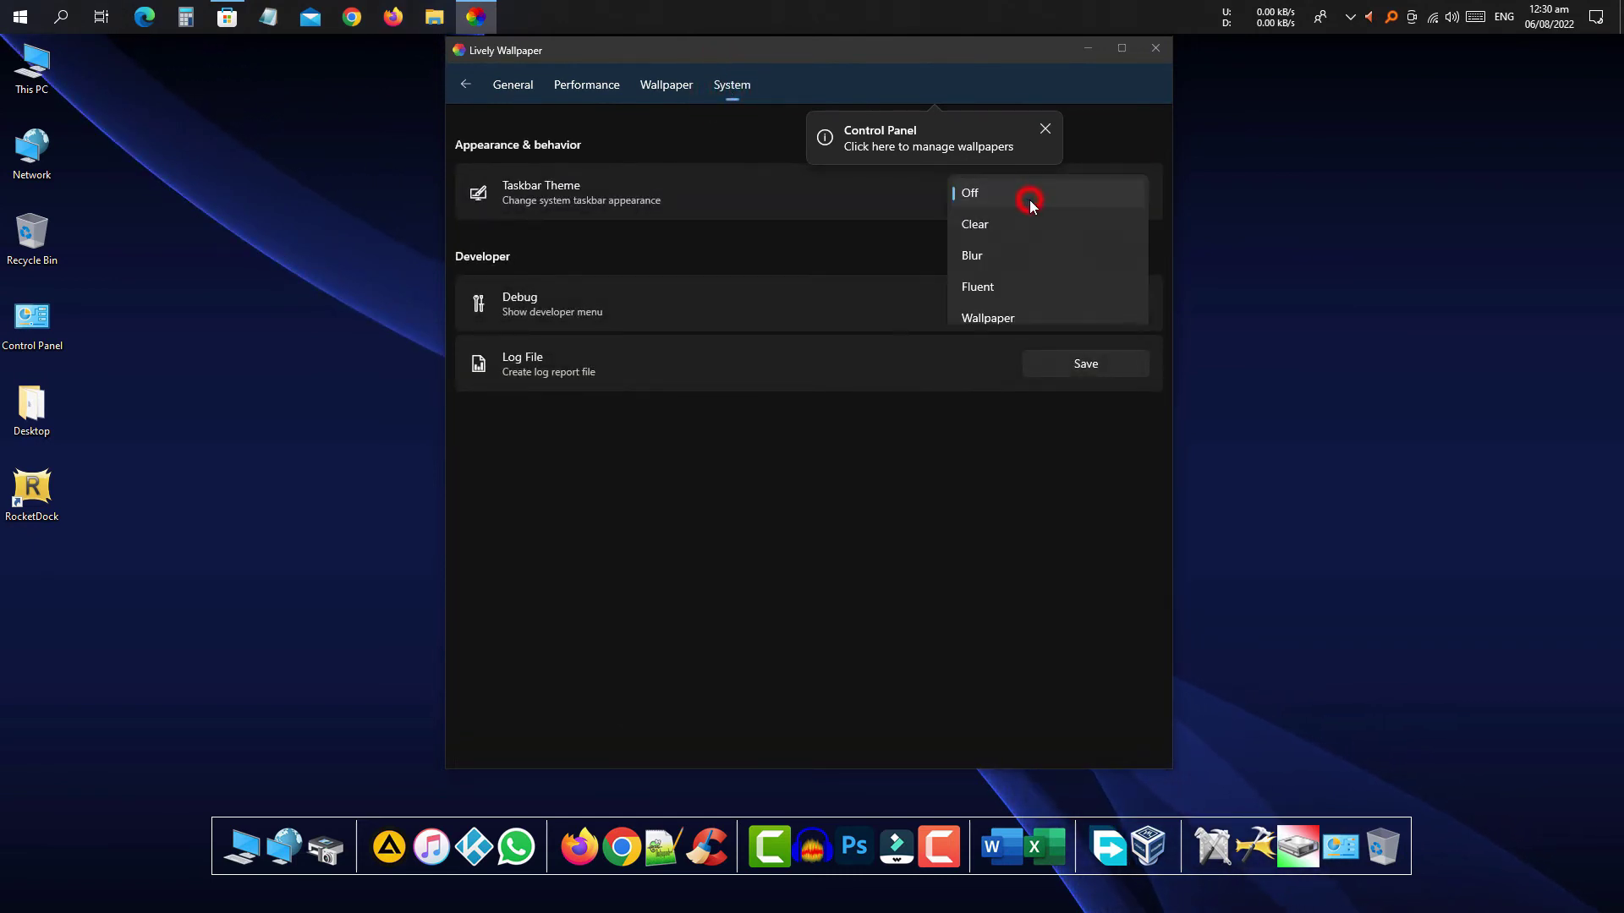
left_click(983, 226)
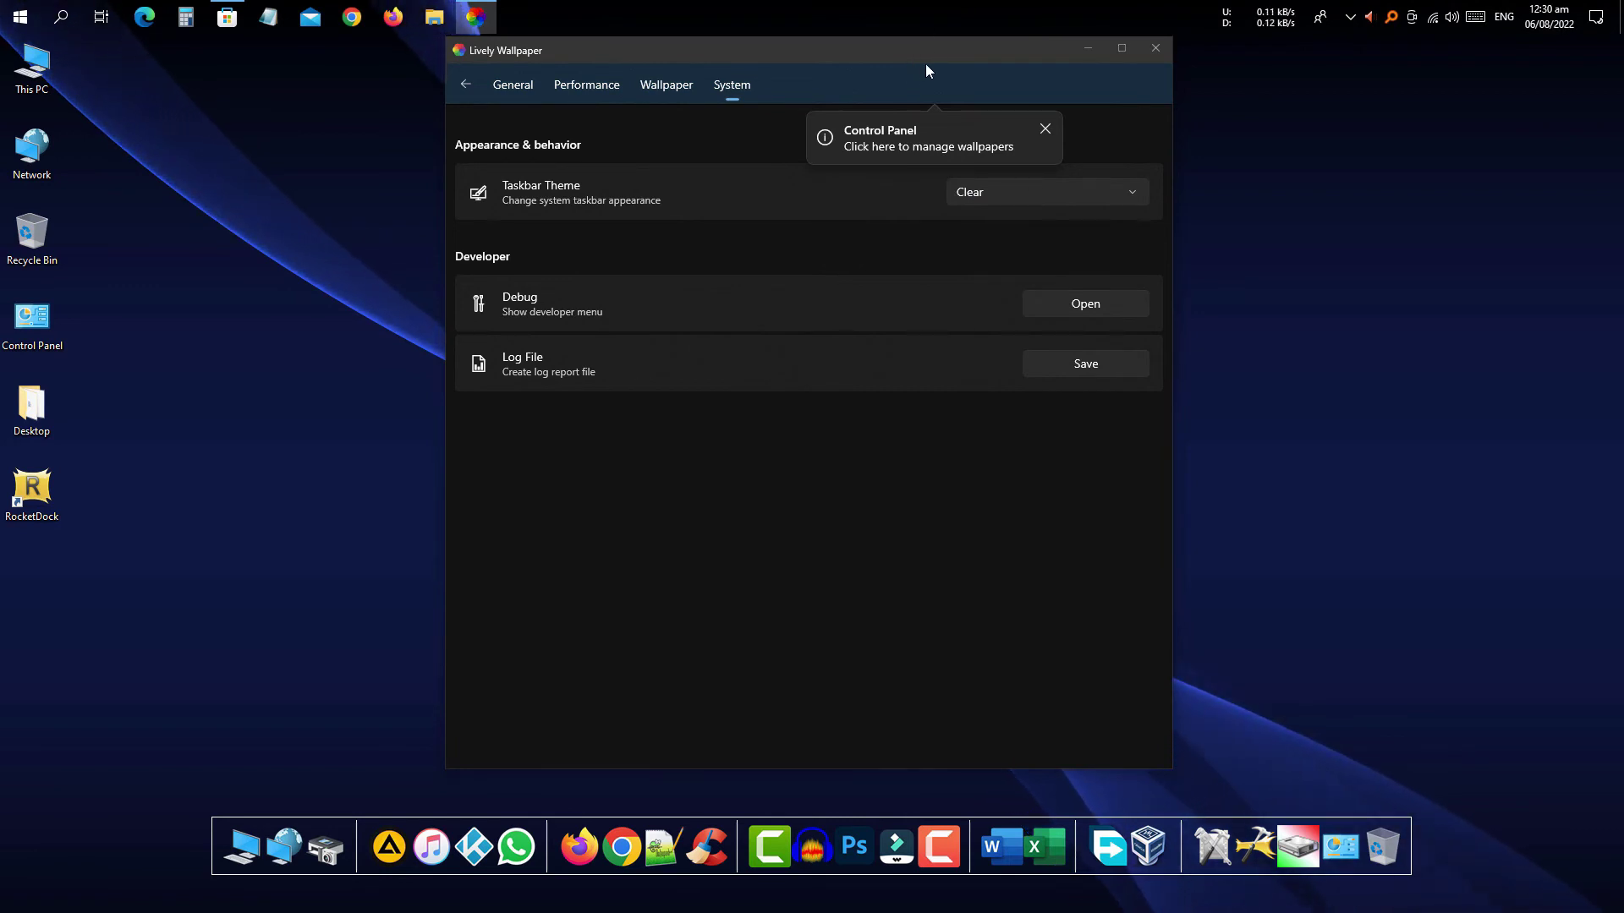
Turn on Fast startup in the general settings and close the Lively Wallpaper window to the system tray.
left_click(498, 91)
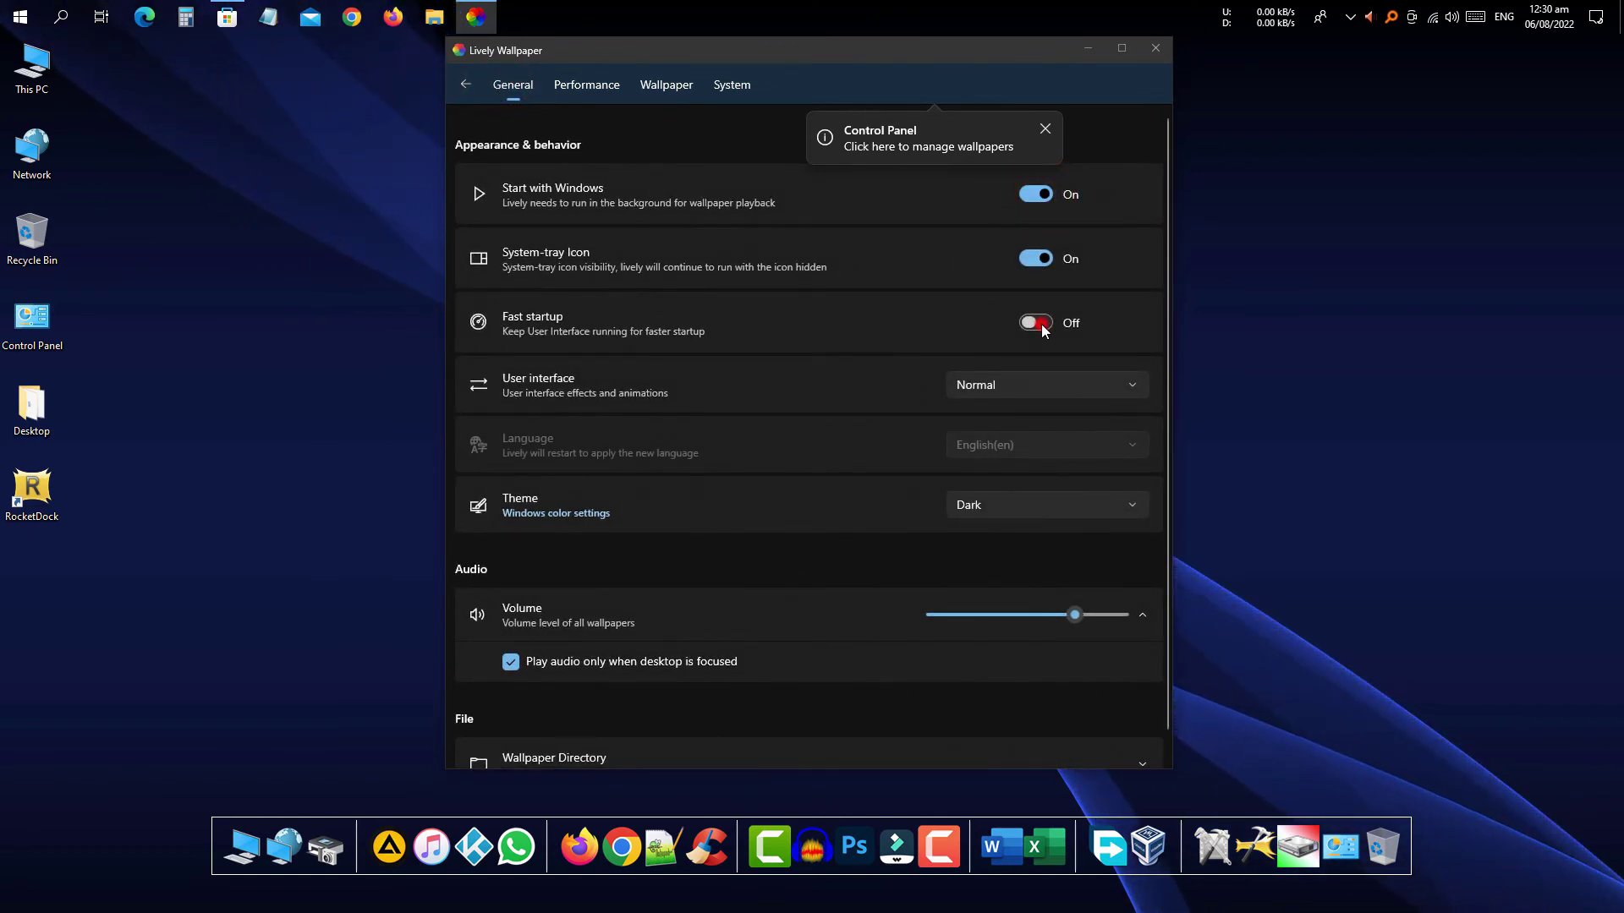
left_click(1162, 49)
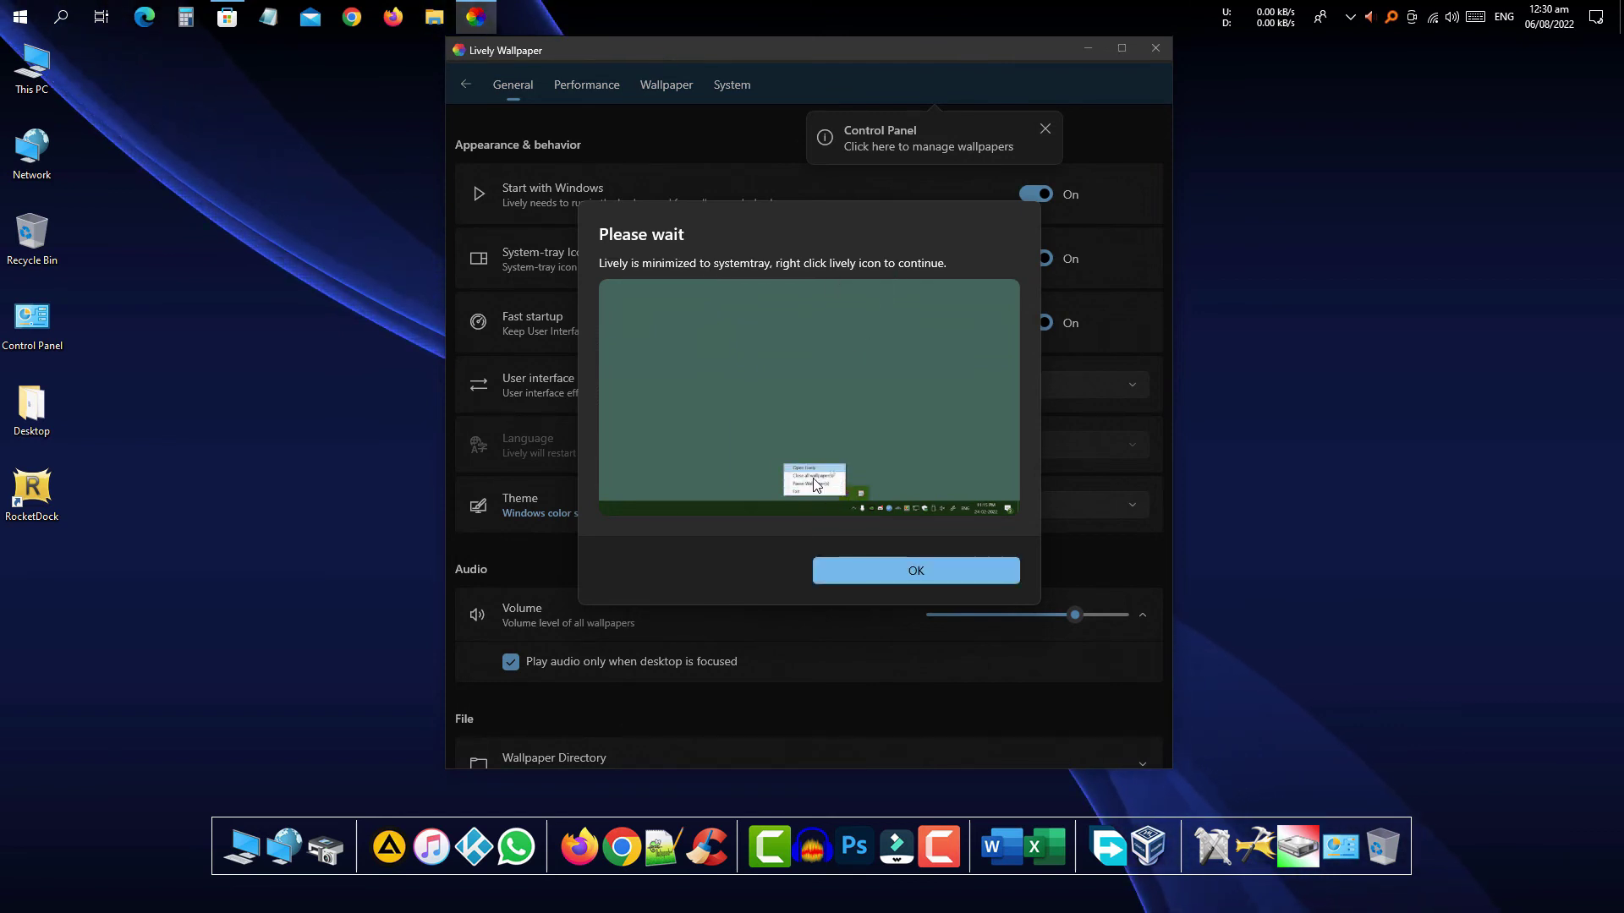
left_click(881, 571)
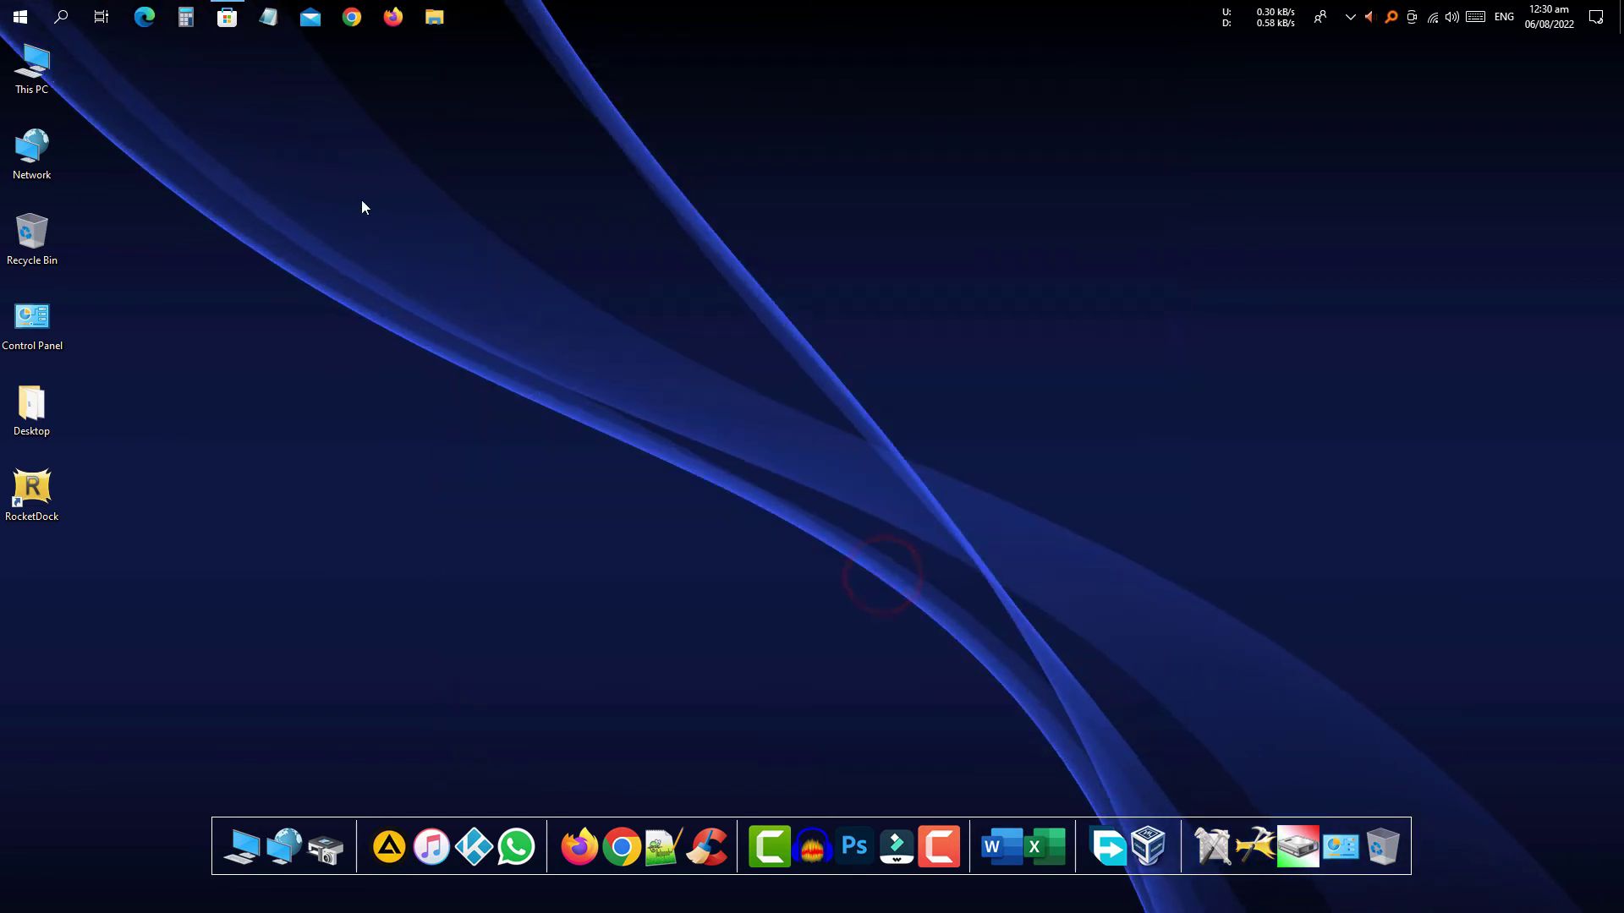
Hide all the desktop icons and refresh the desktop.
right_click(390, 190)
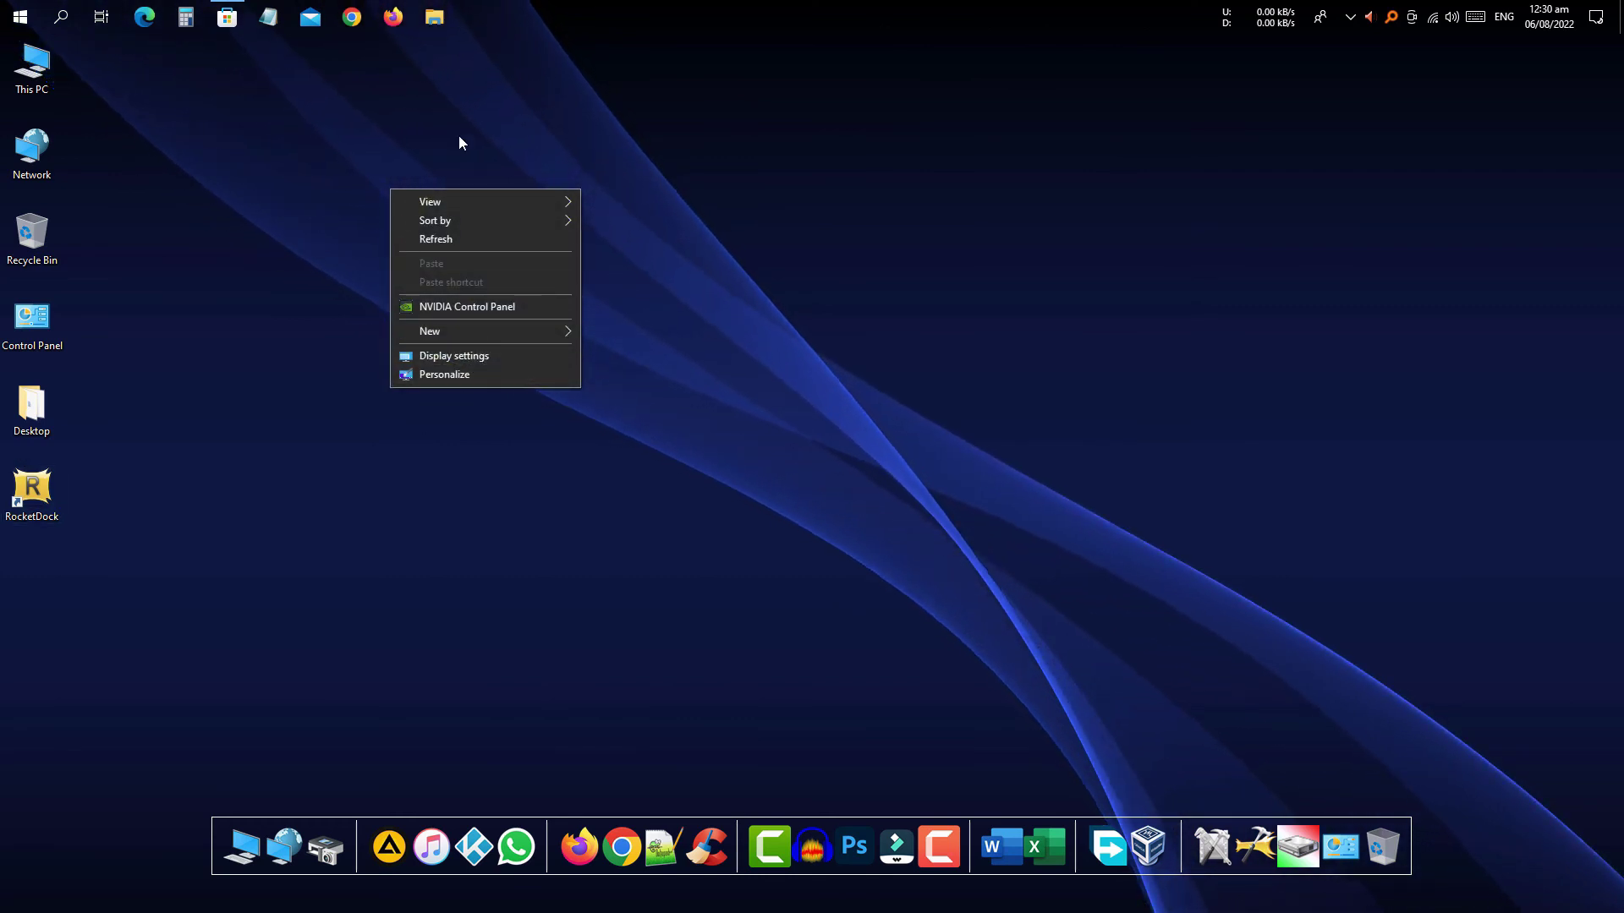
mouse_move(571, 214)
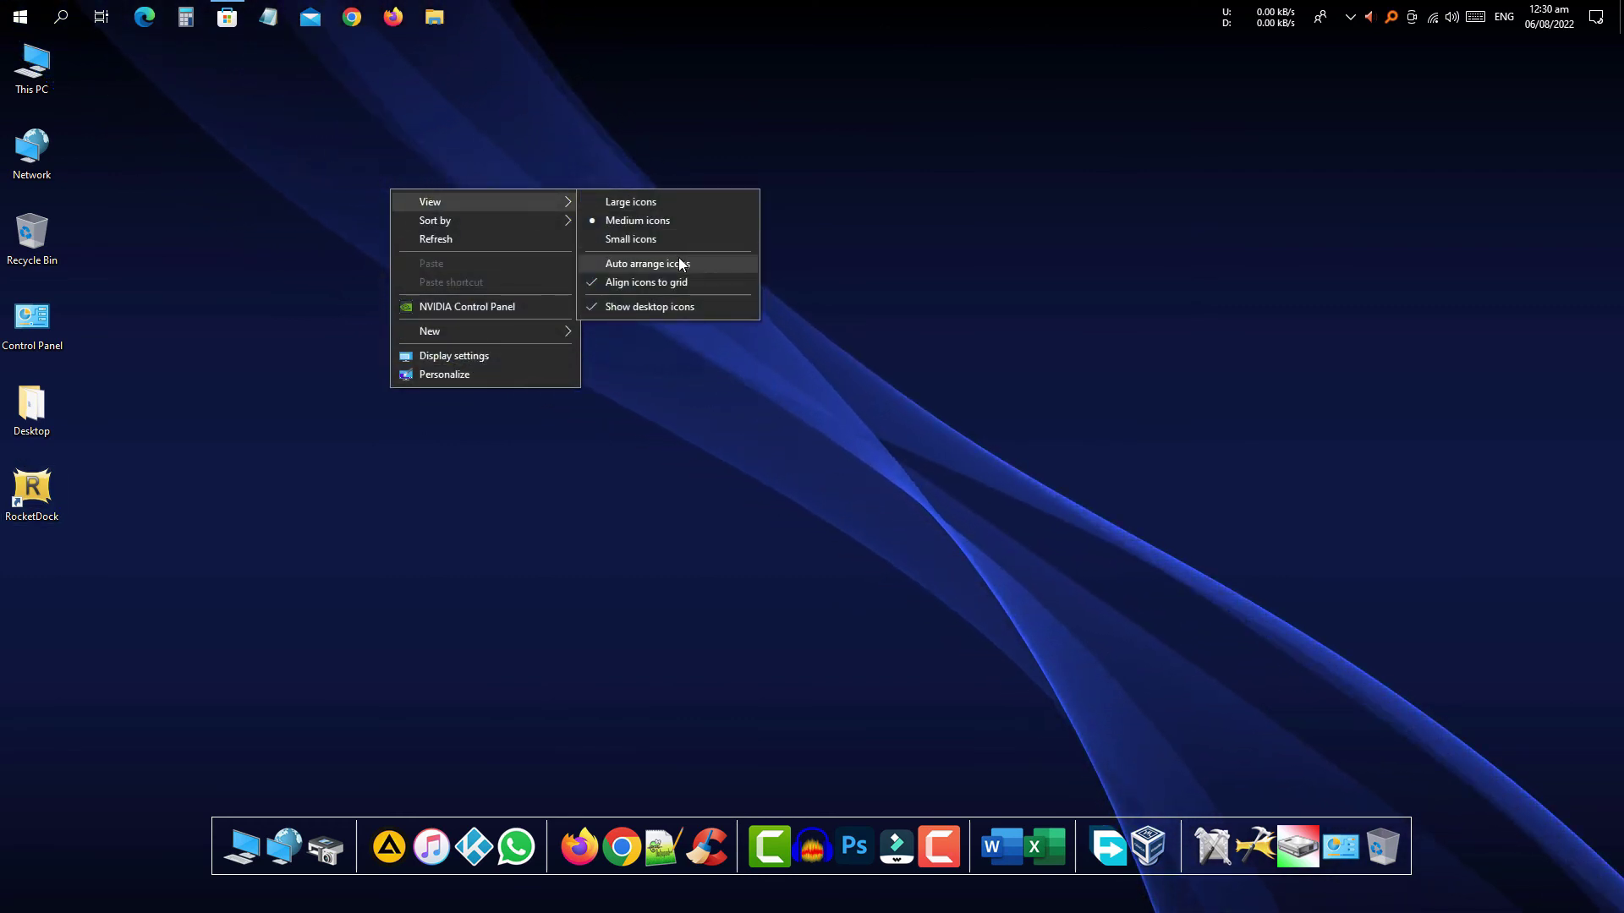
left_click(661, 310)
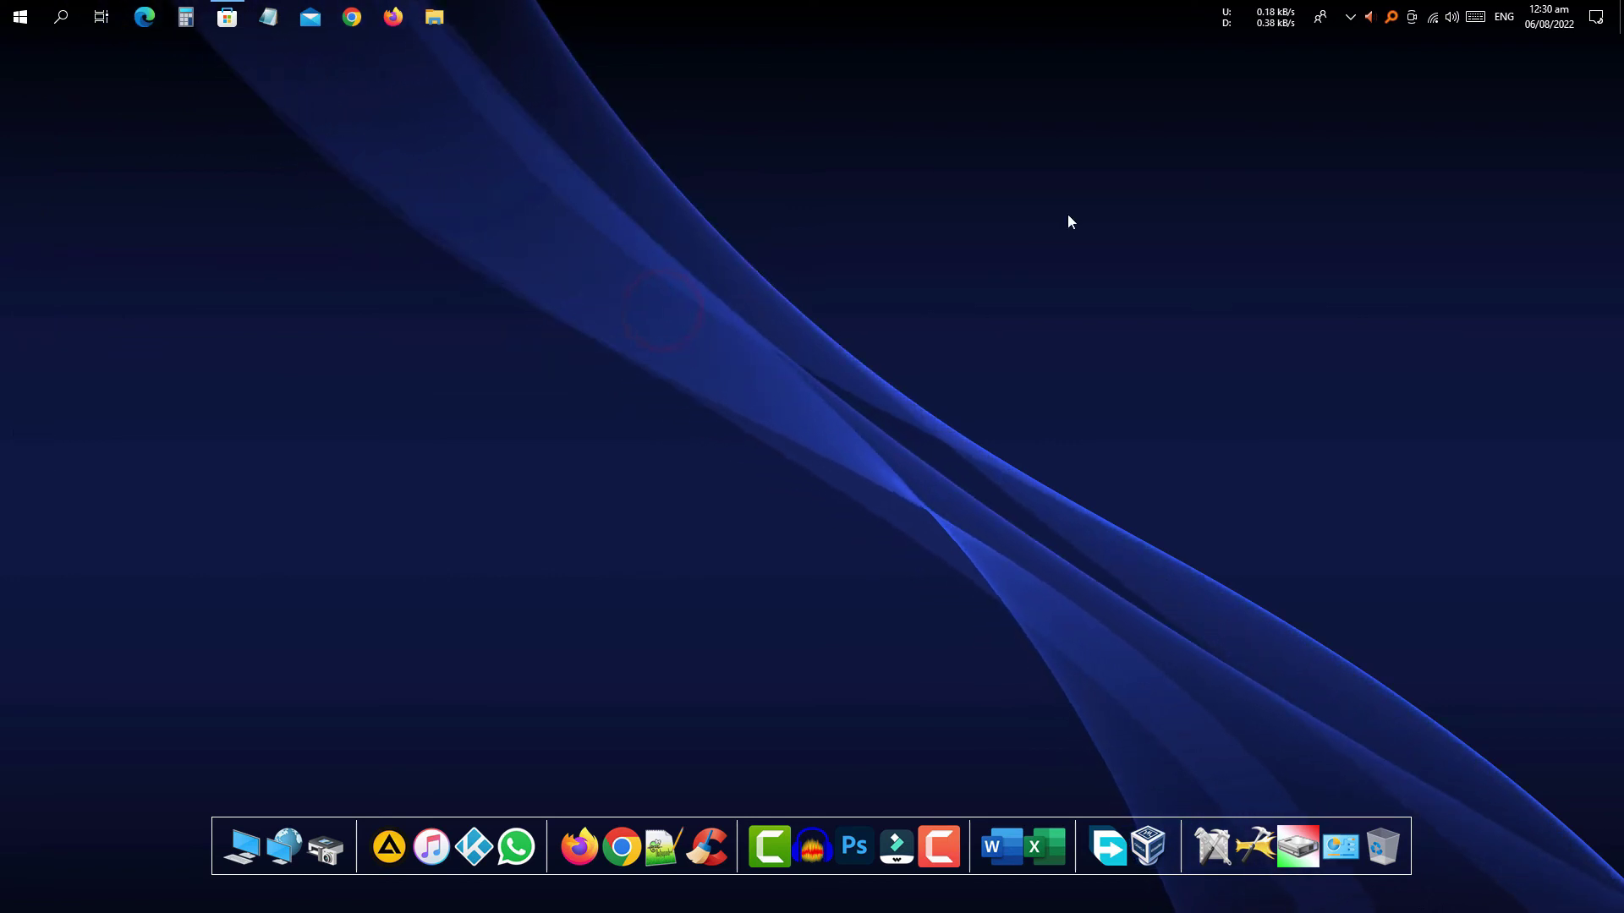
right_click(212, 146)
left_click(250, 200)
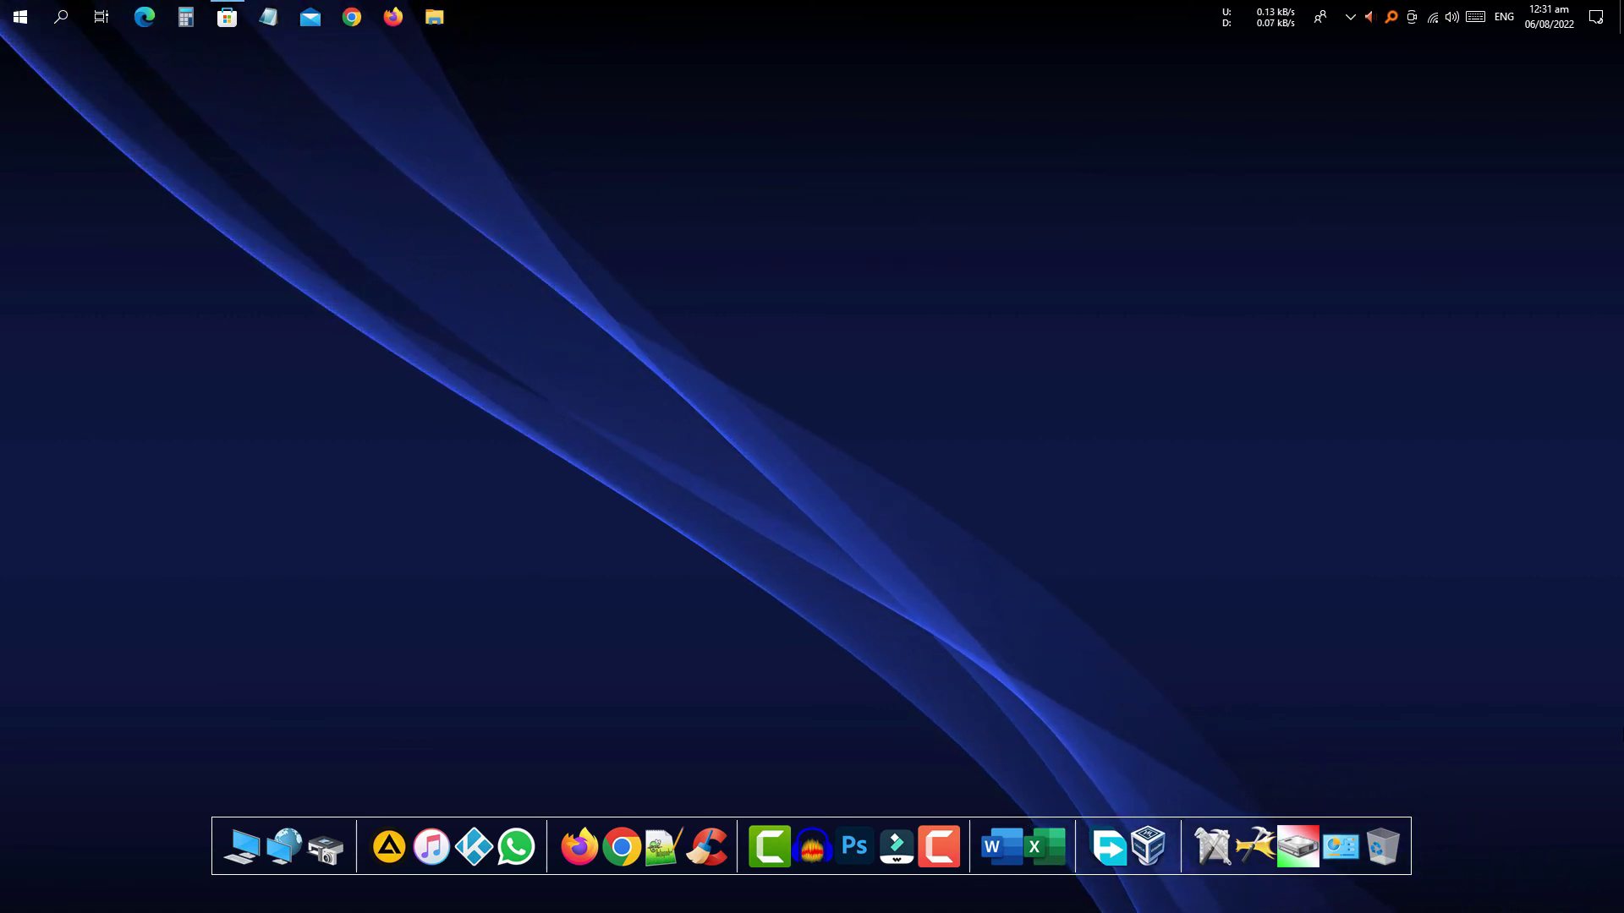
Open the Start menu to check how it looks under the relocated taskbar, and close it again.
left_click(9, 14)
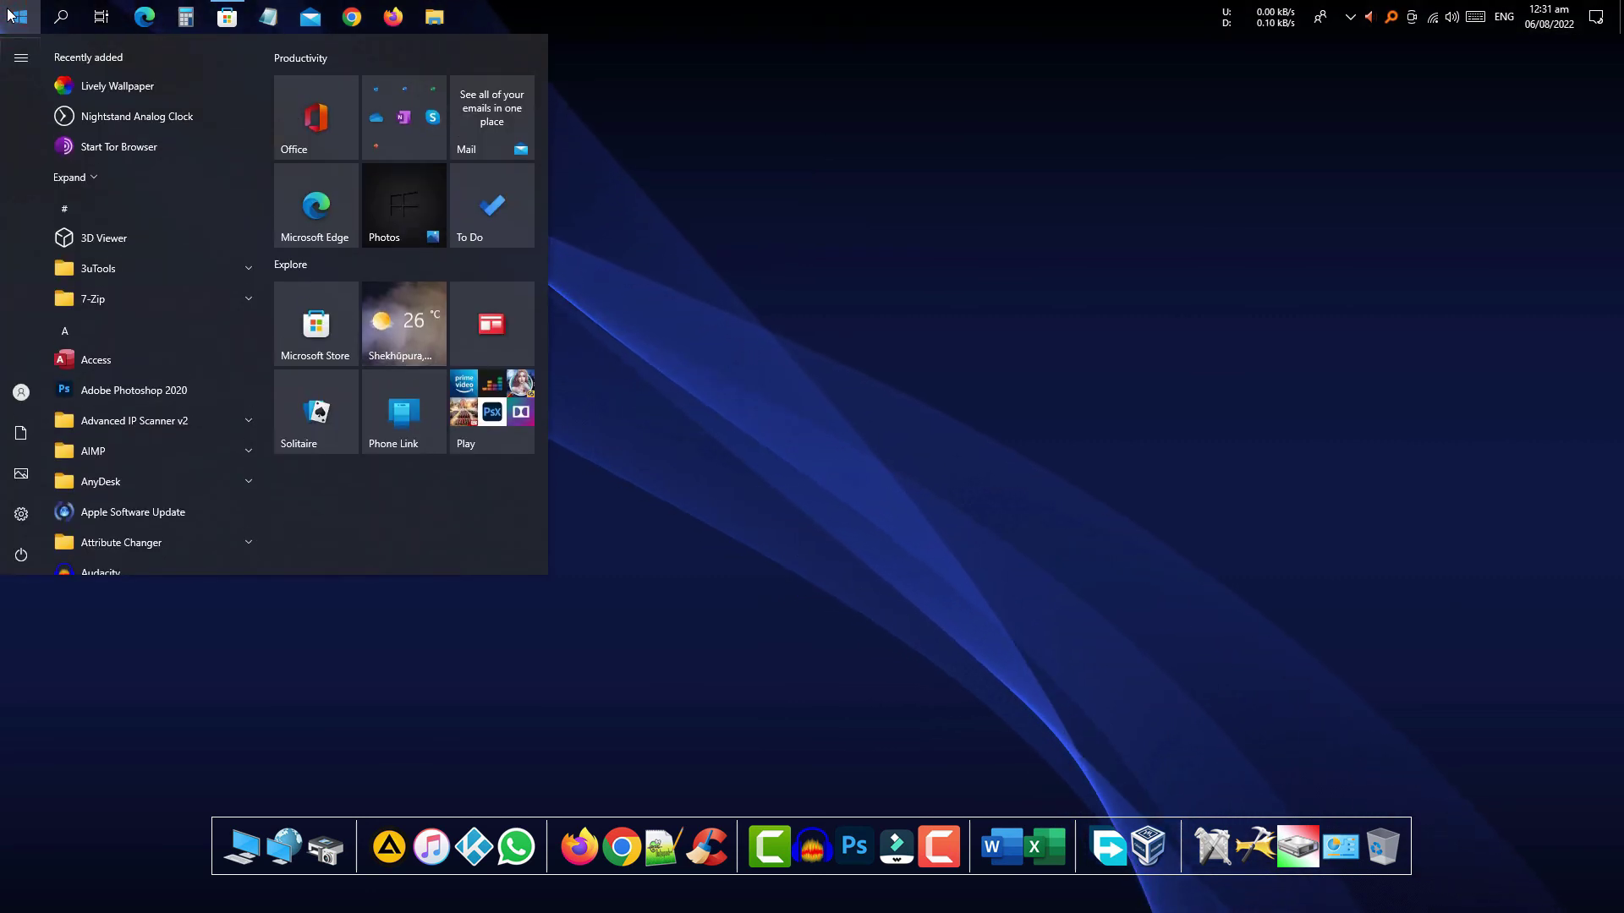
left_click(710, 210)
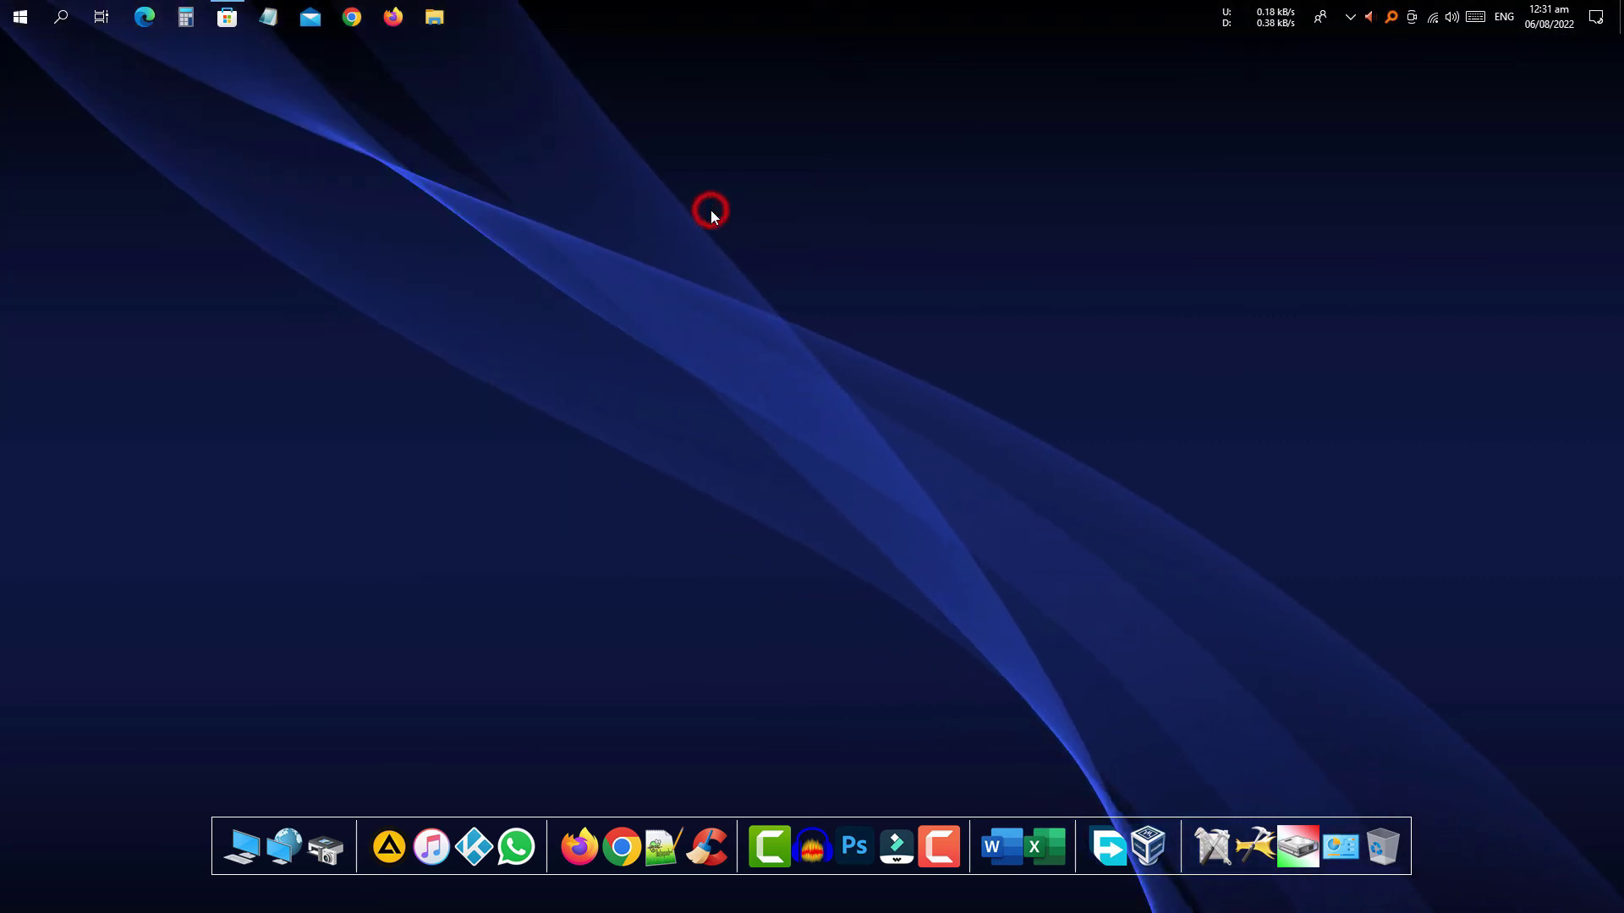